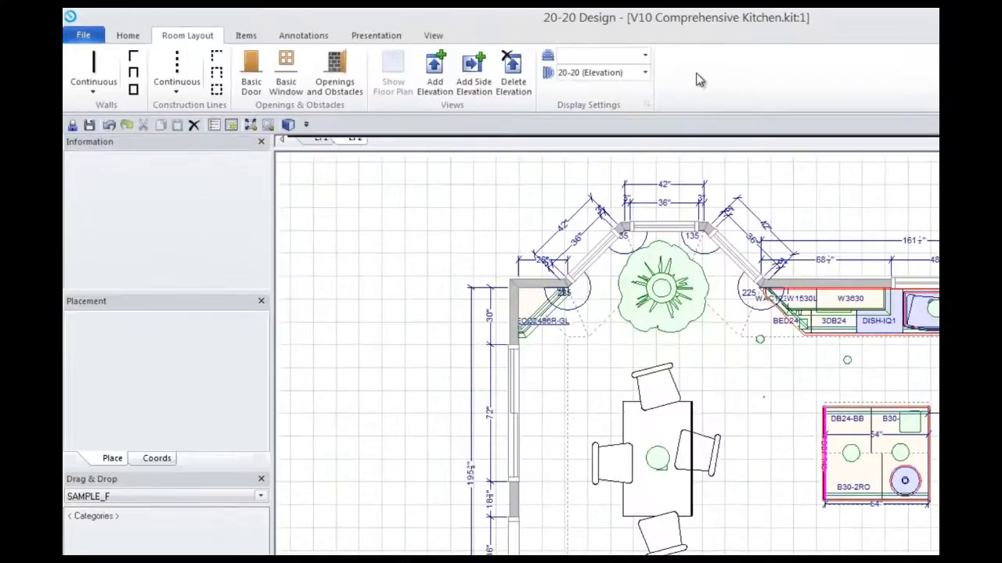
Minimize the ribbon and collapse the elevation pane so the floor plan fills the drawing area.
right_click(699, 79)
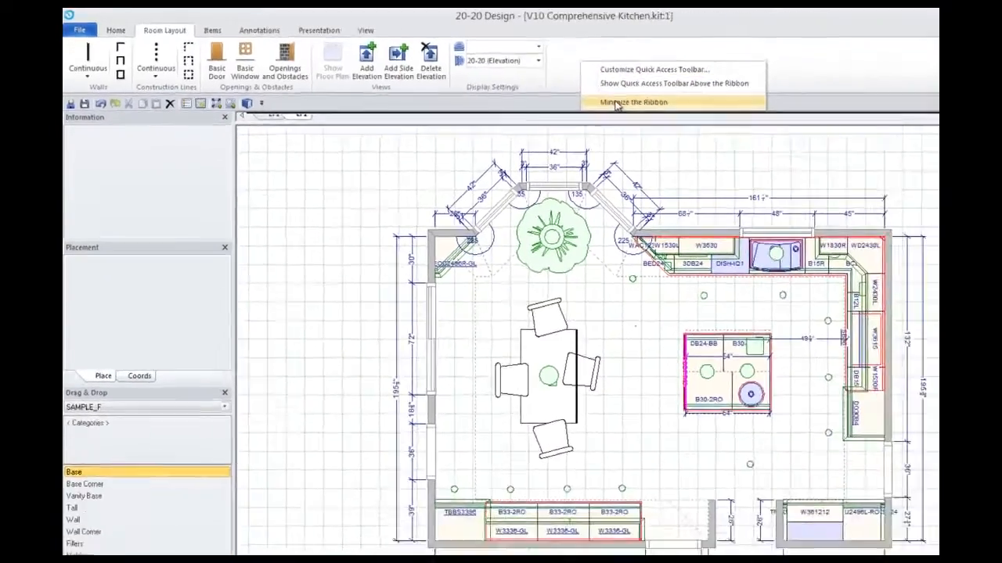
left_click(761, 123)
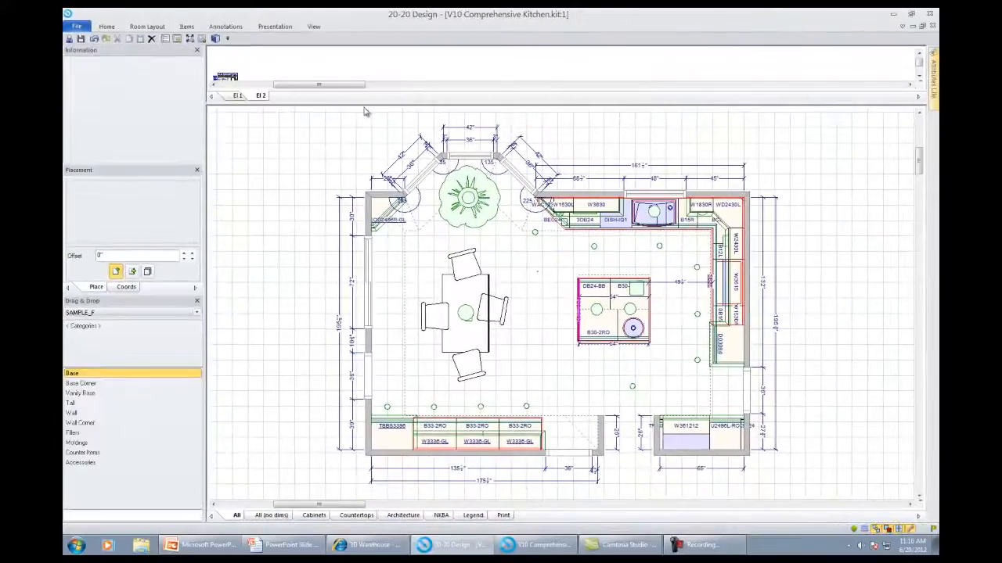
left_click_drag(367, 76, 364, 49)
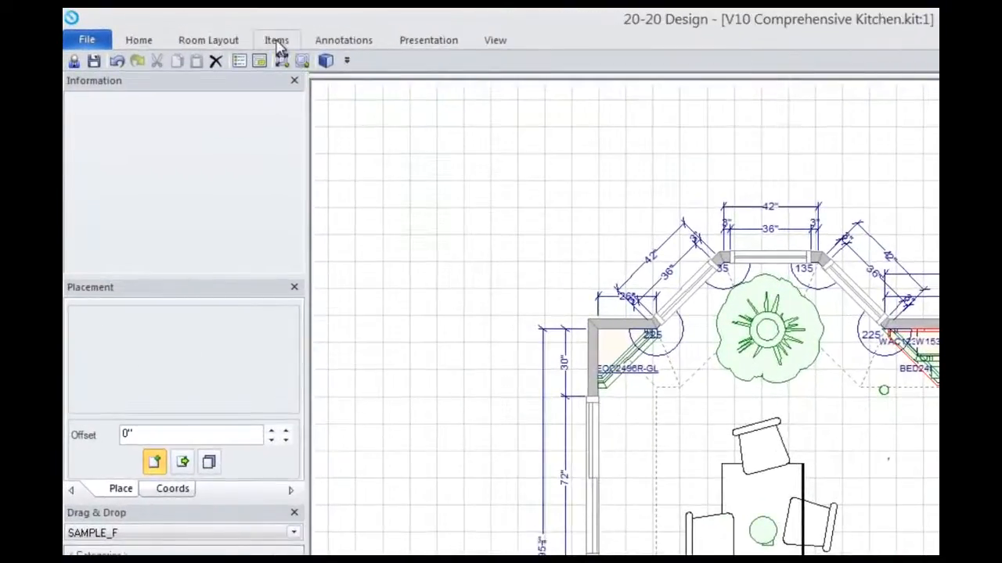
Briefly reveal the Items commands while the ribbon is minimized, and restore the full ribbon.
left_click(277, 41)
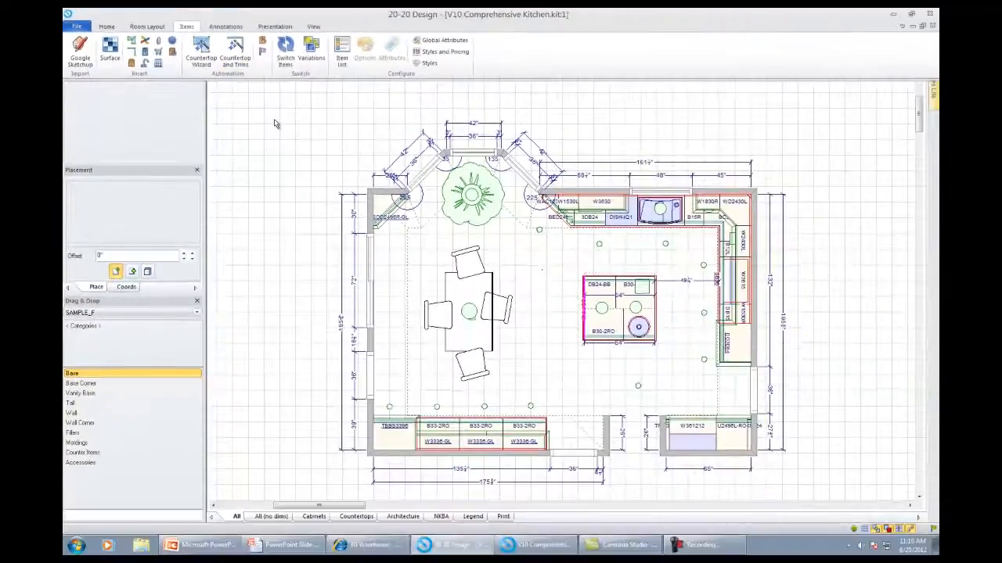
left_click(275, 124)
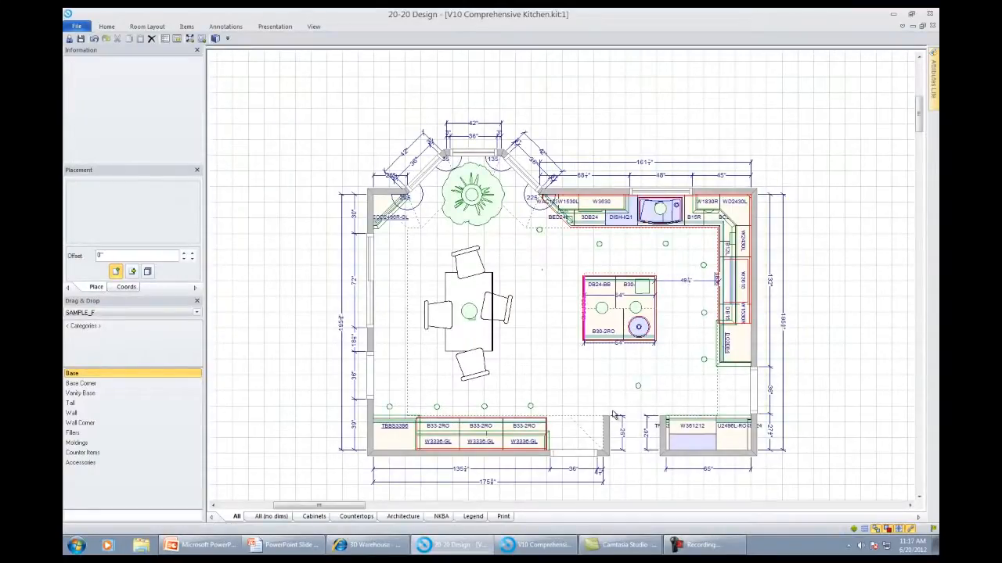
right_click(348, 27)
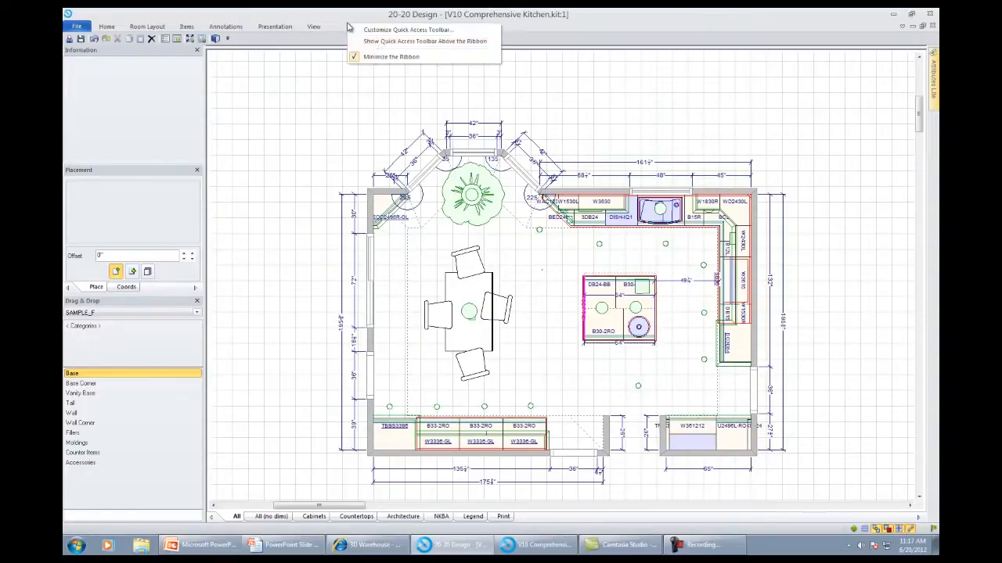
left_click(387, 59)
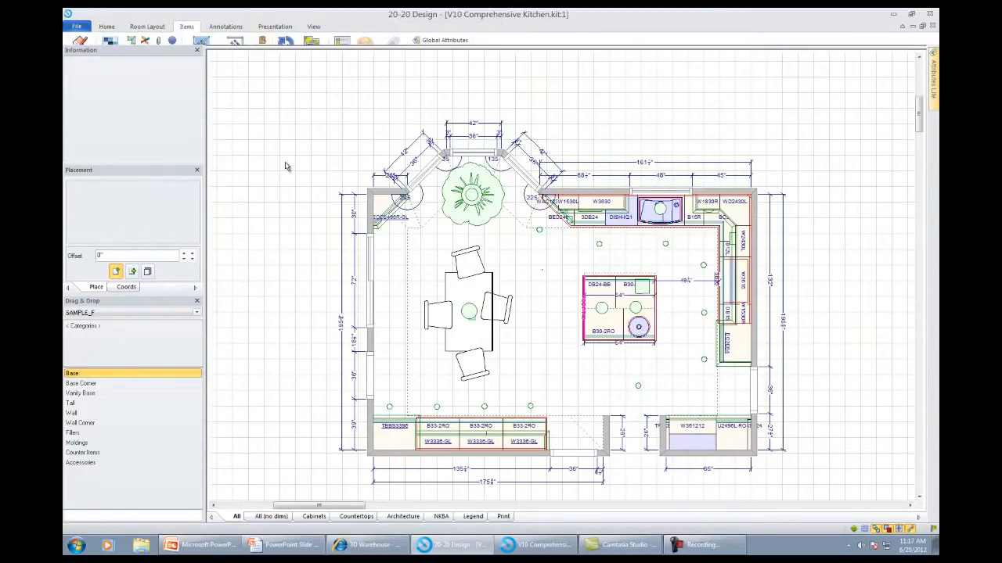
double_click(353, 30)
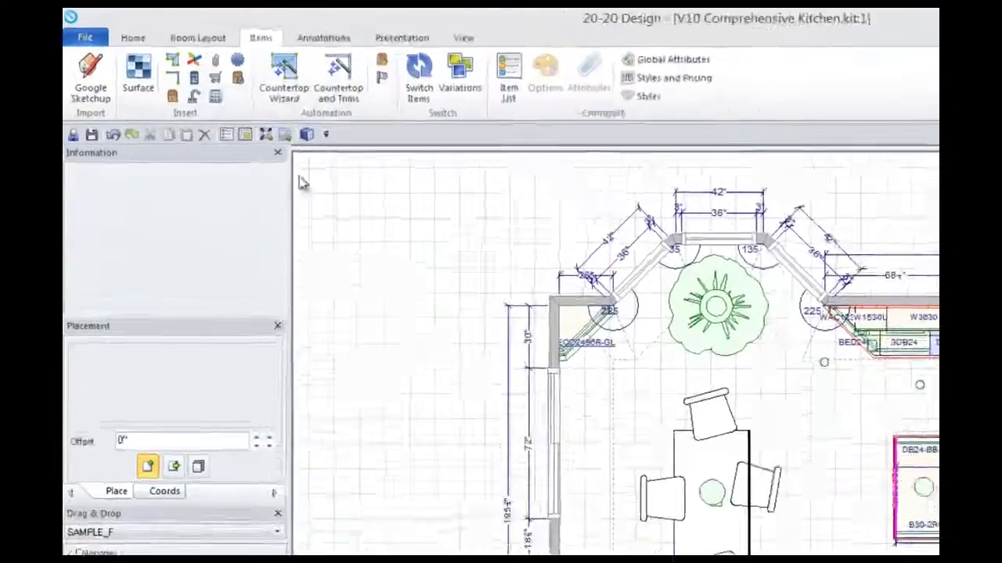
Add the Send to Room Viewer command from the Presentation category to the Quick Access Toolbar.
right_click(362, 135)
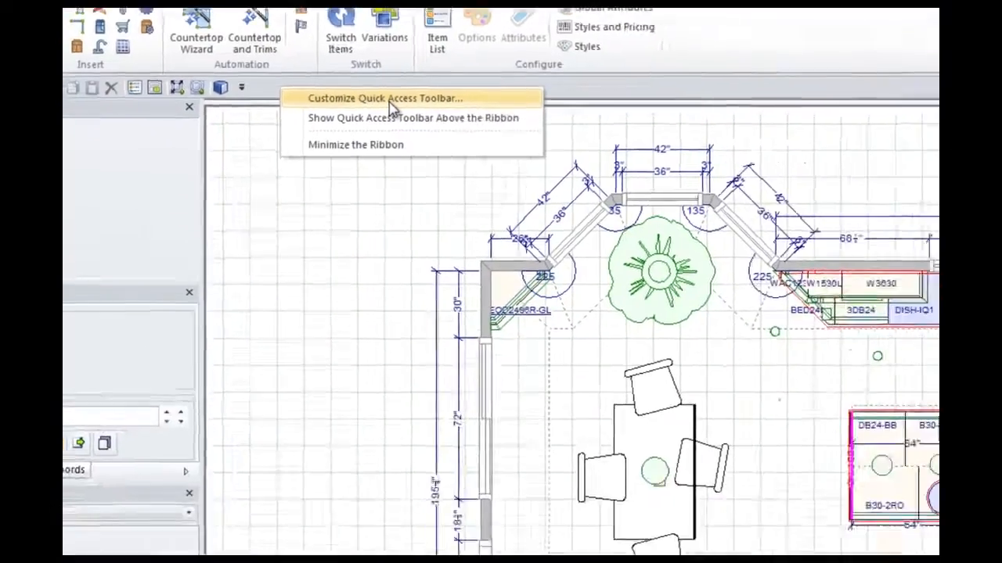
left_click(389, 99)
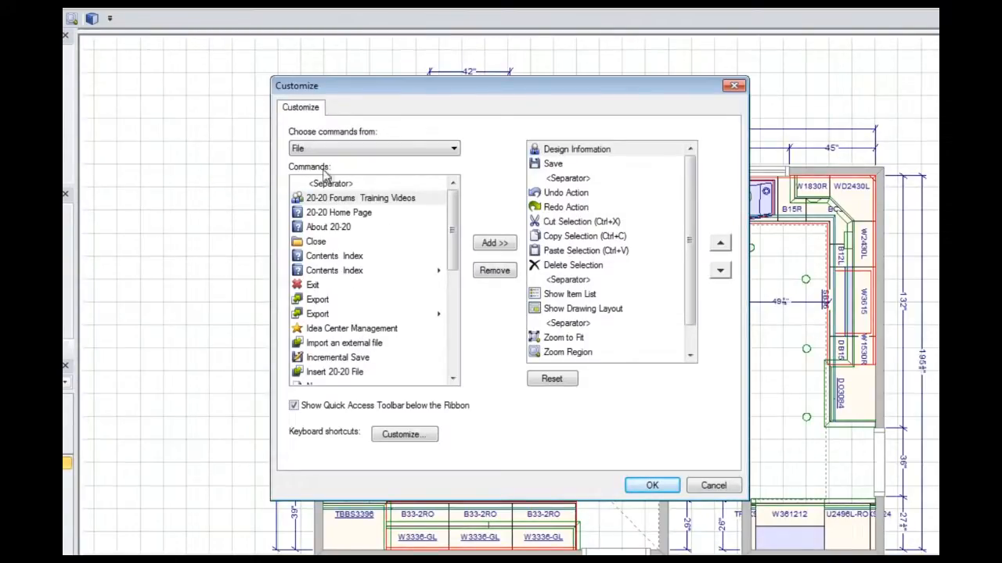
left_click(454, 148)
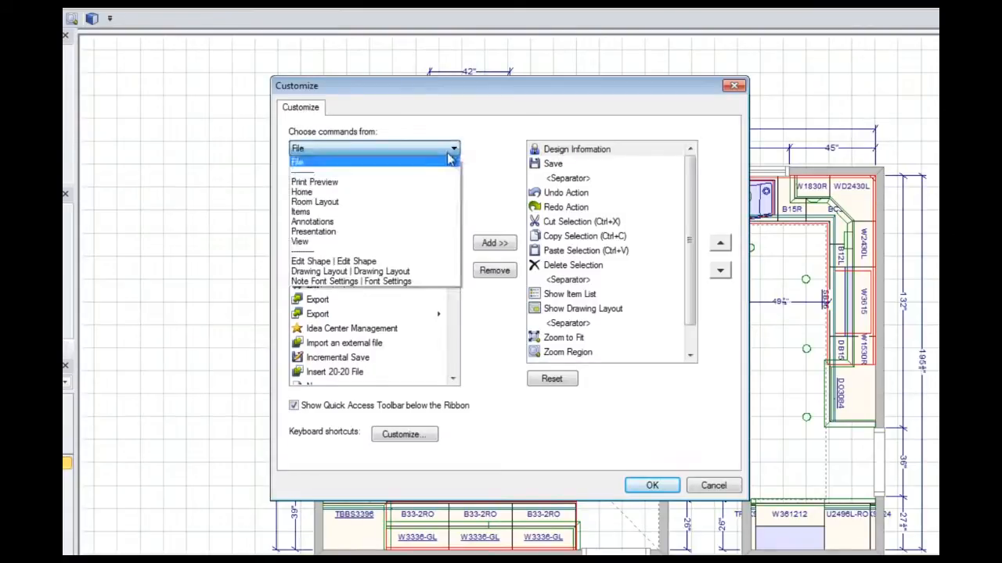
left_click(387, 233)
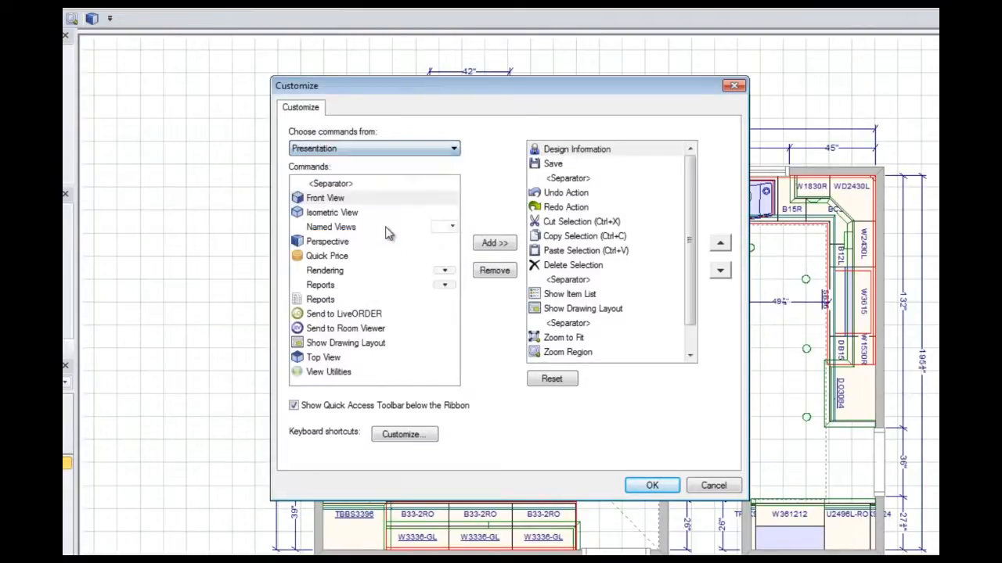
left_click(360, 316)
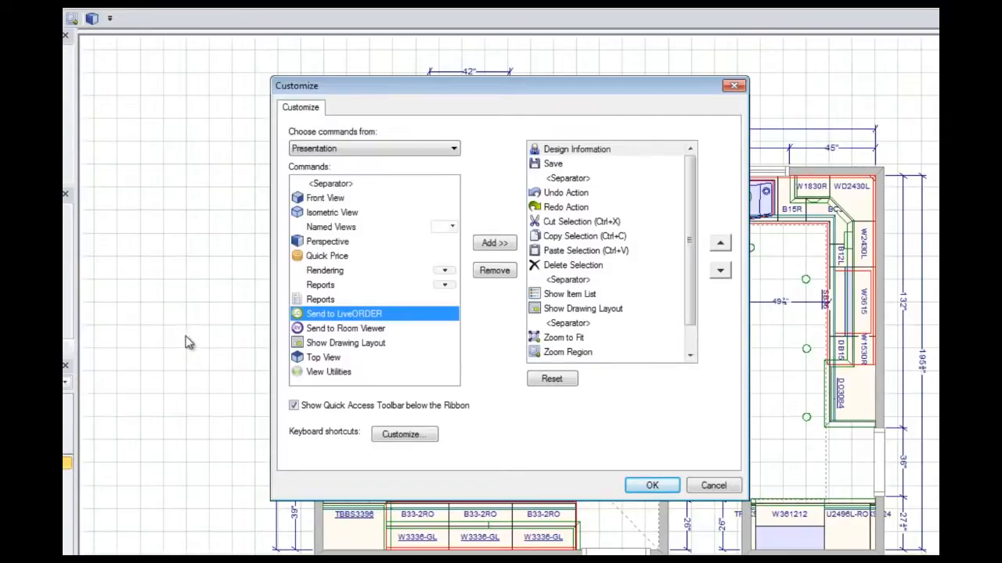
left_click(346, 329)
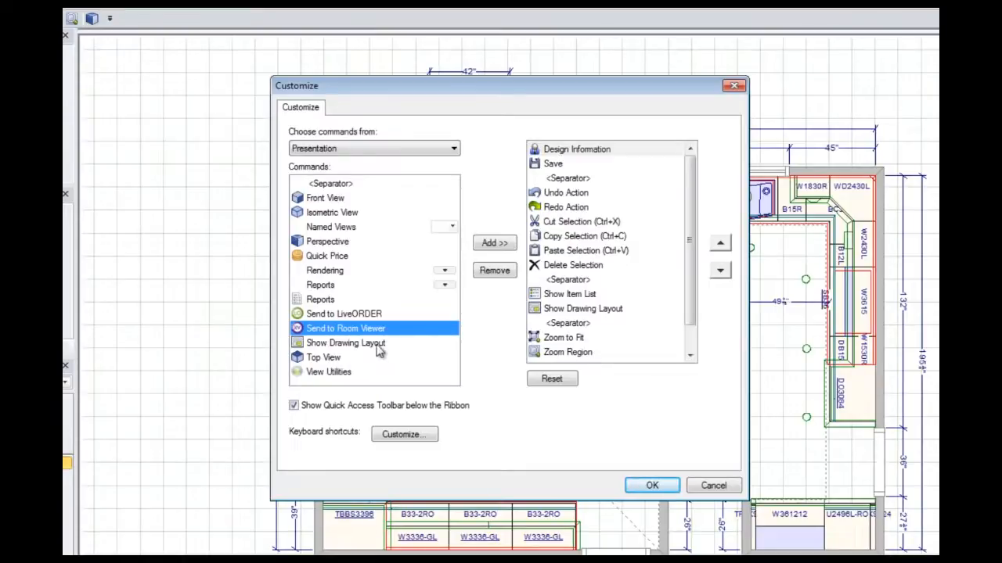
left_click(493, 242)
left_click(634, 459)
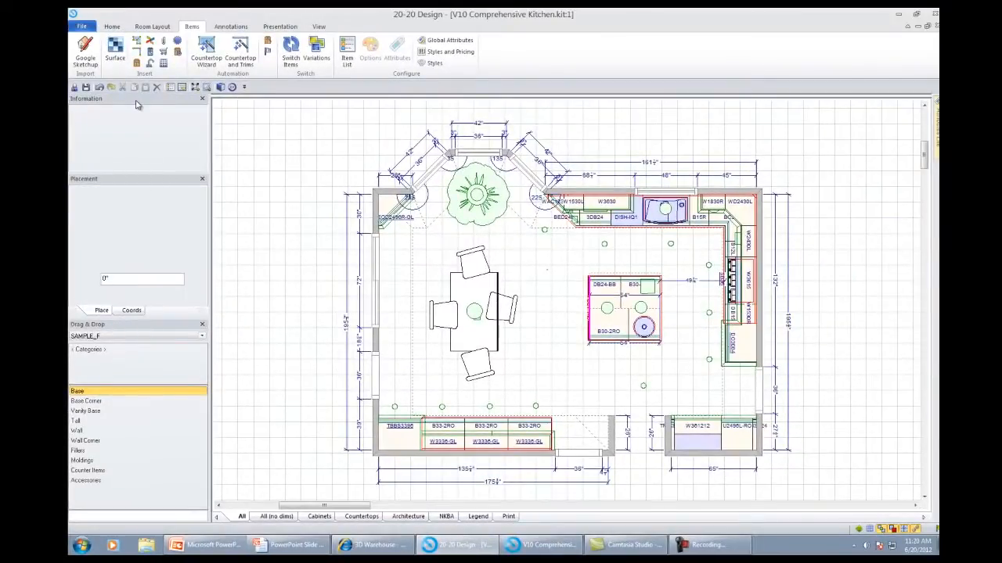
Undock the Information panel, try the docking guides over the floor plan, and return it above the Placement panel.
left_click_drag(137, 101, 570, 150)
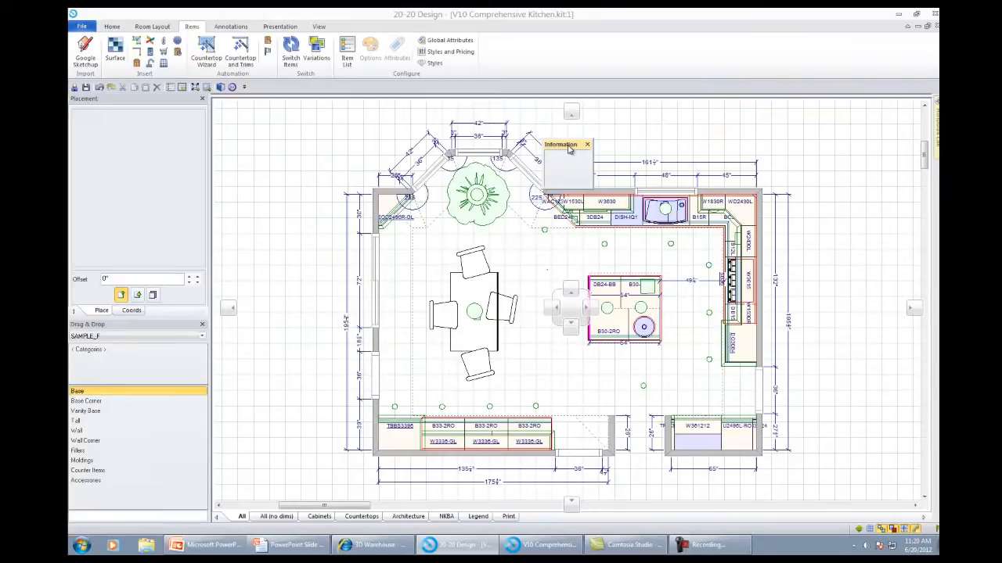
left_click_drag(569, 149, 594, 311)
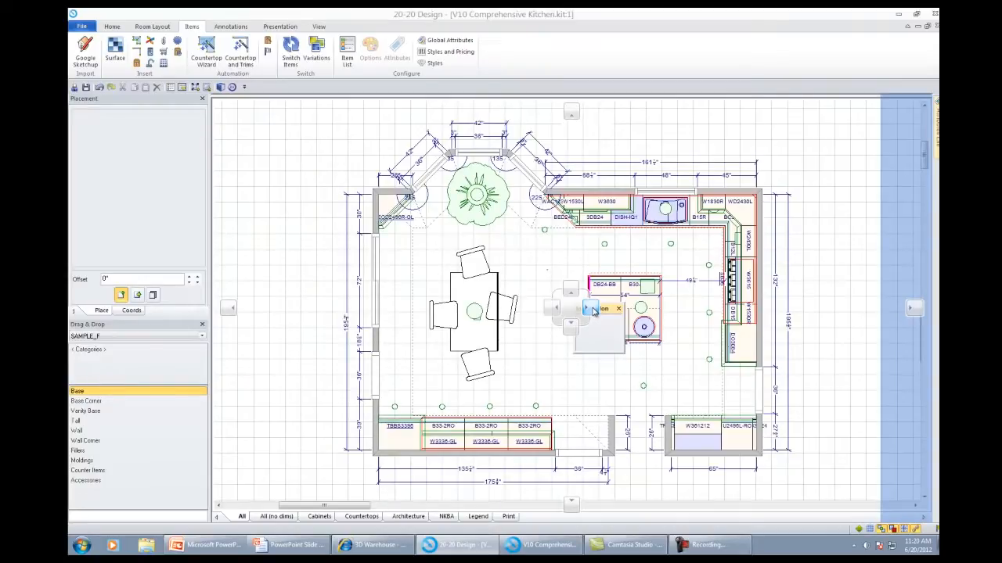
mouse_move(594, 311)
left_mouse_down()
mouse_move(573, 332)
mouse_move(573, 296)
mouse_move(492, 312)
mouse_move(241, 289)
mouse_move(146, 247)
mouse_move(138, 189)
left_mouse_up()
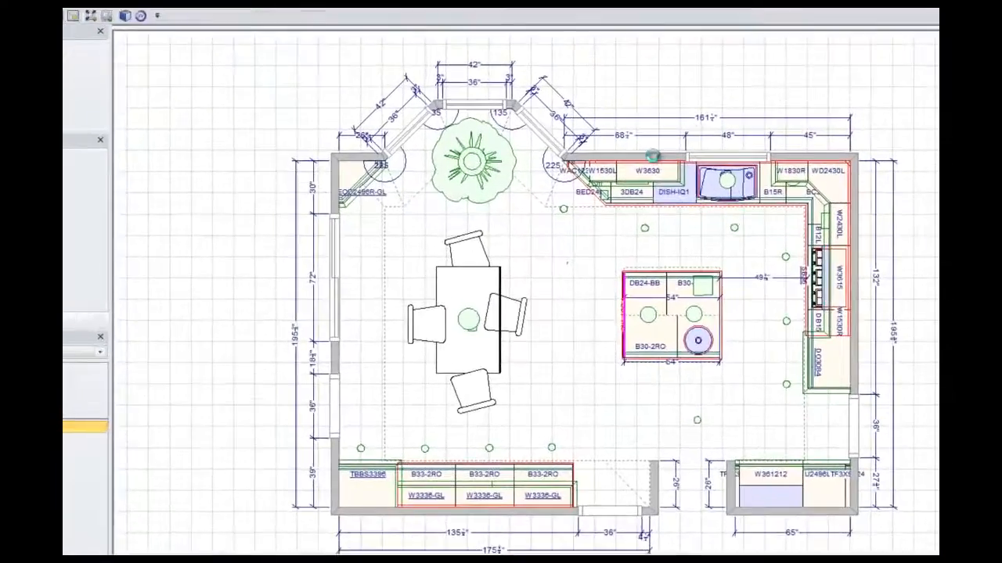
Examine the properties of the 161 1/4" wall and the drawing's display settings, leaving both unchanged.
double_click(607, 194)
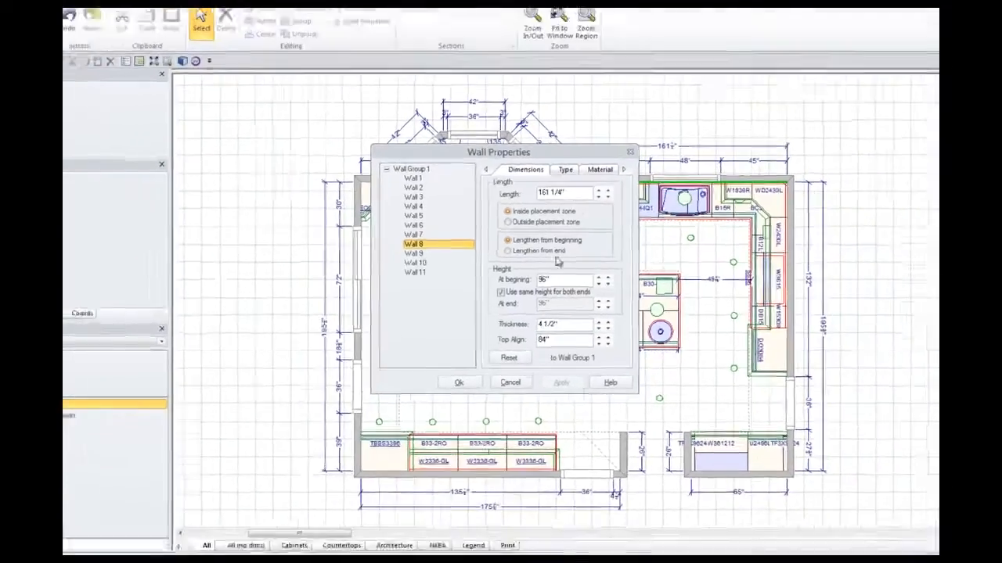
left_click(523, 411)
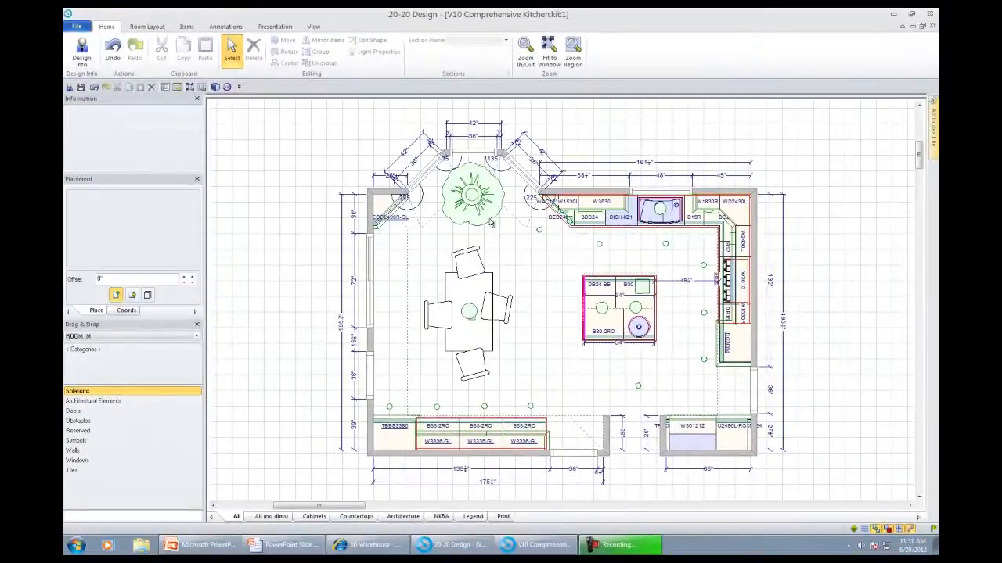
double_click(558, 288)
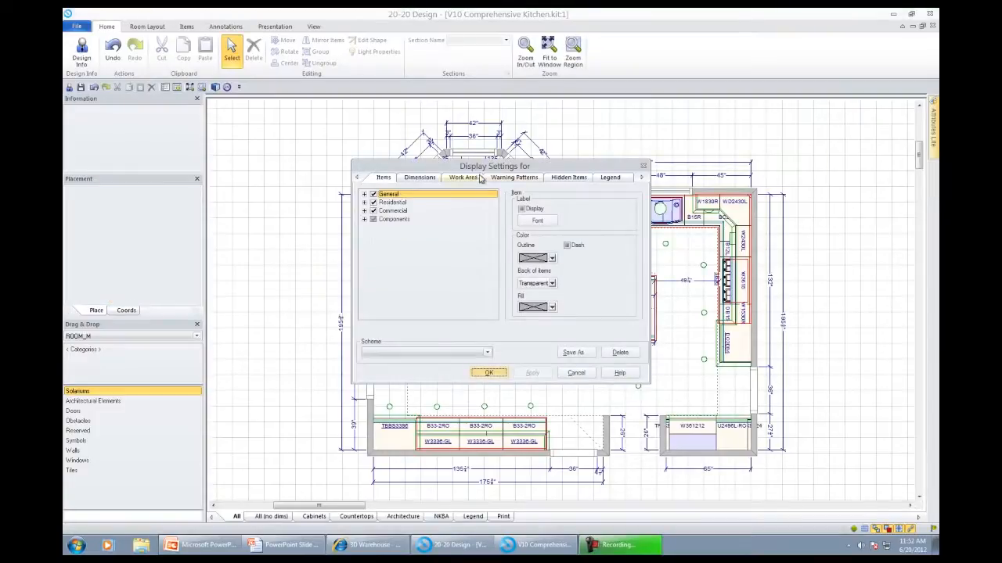
left_click(576, 373)
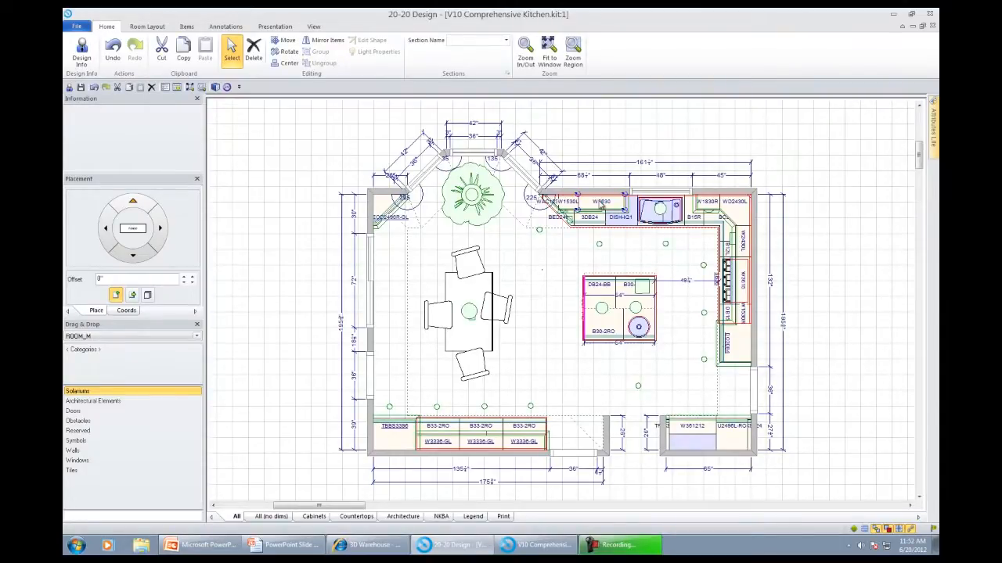
Examine the general attributes and add-ons of the W3630 wall cabinet, and view the Attributes Lite panel.
double_click(601, 205)
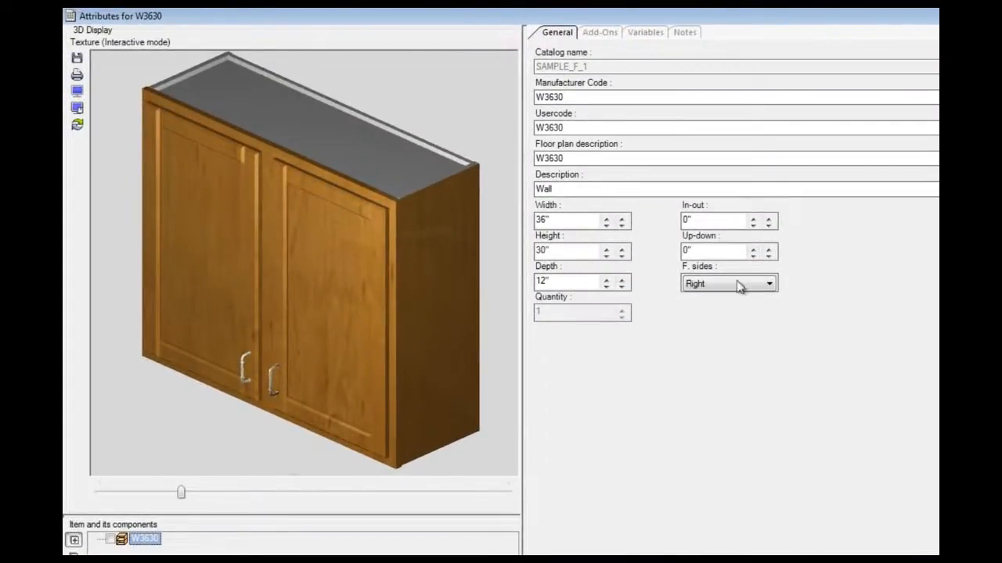
left_click(602, 31)
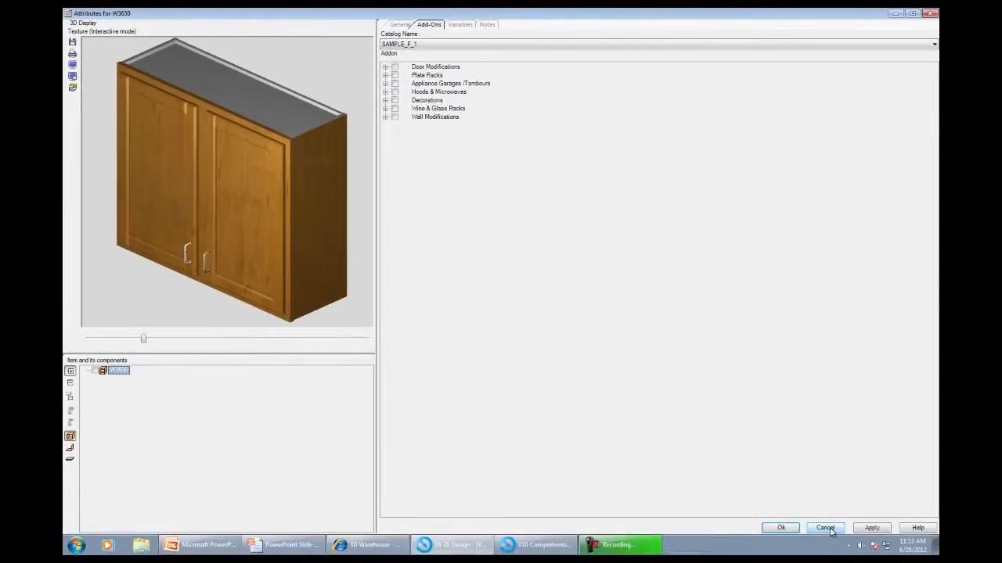
left_click(827, 528)
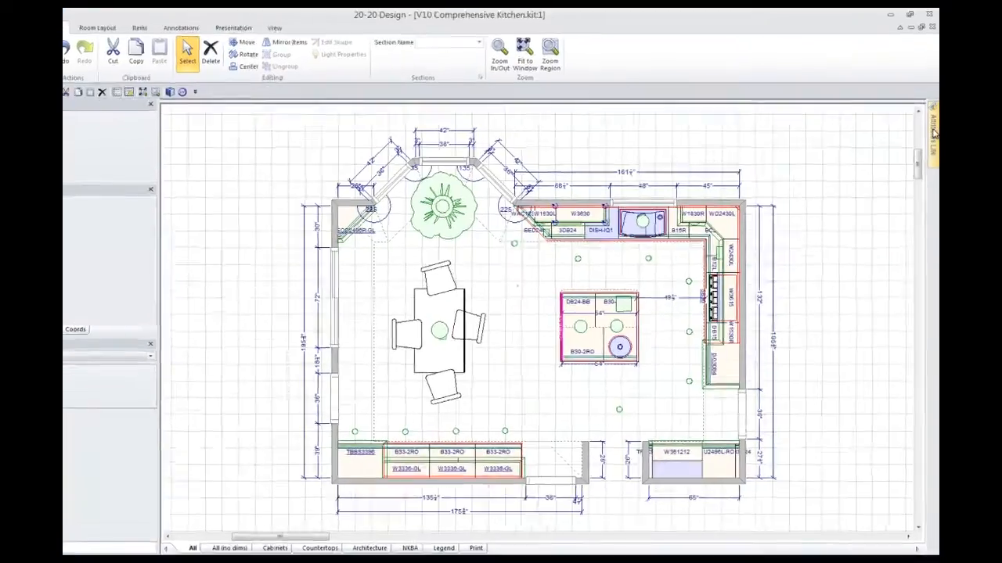
mouse_move(934, 123)
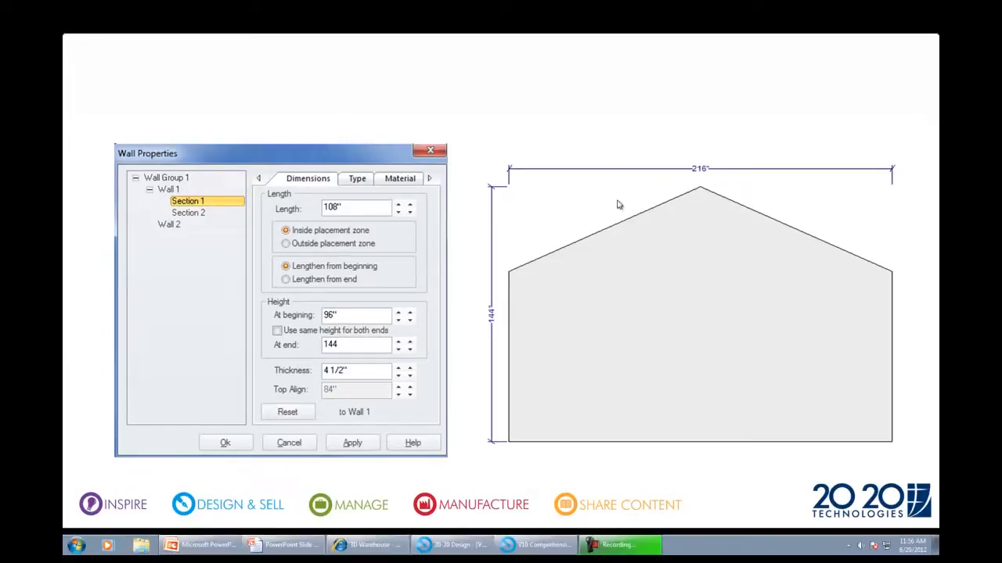
Switch to 20-20 Design and create a new blank design.
left_click(454, 545)
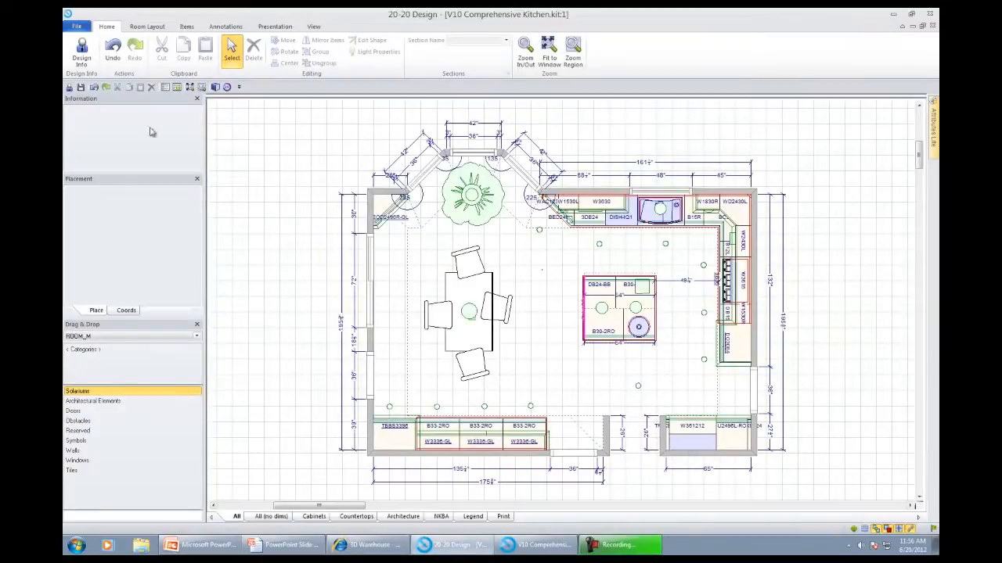
left_click(77, 27)
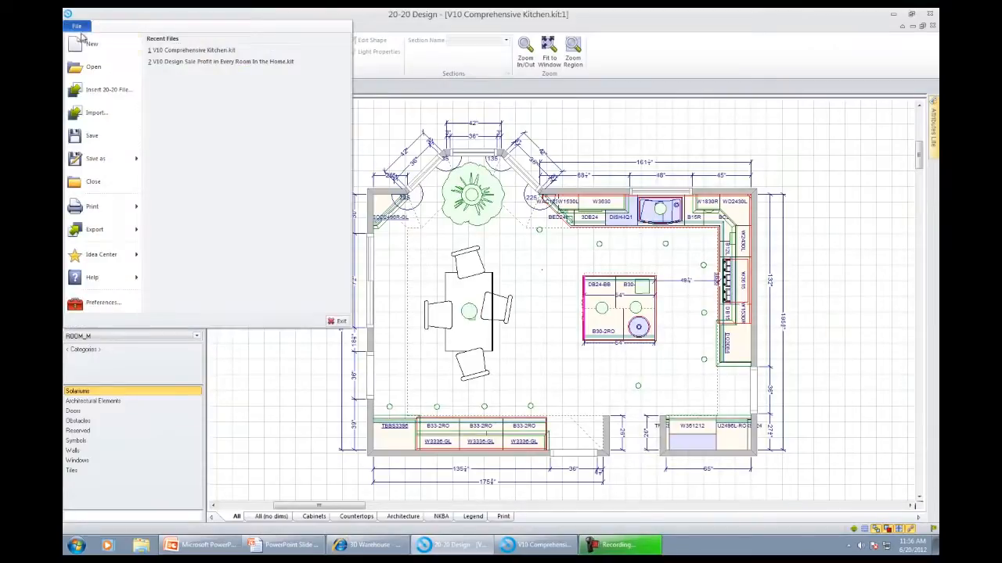
left_click(87, 44)
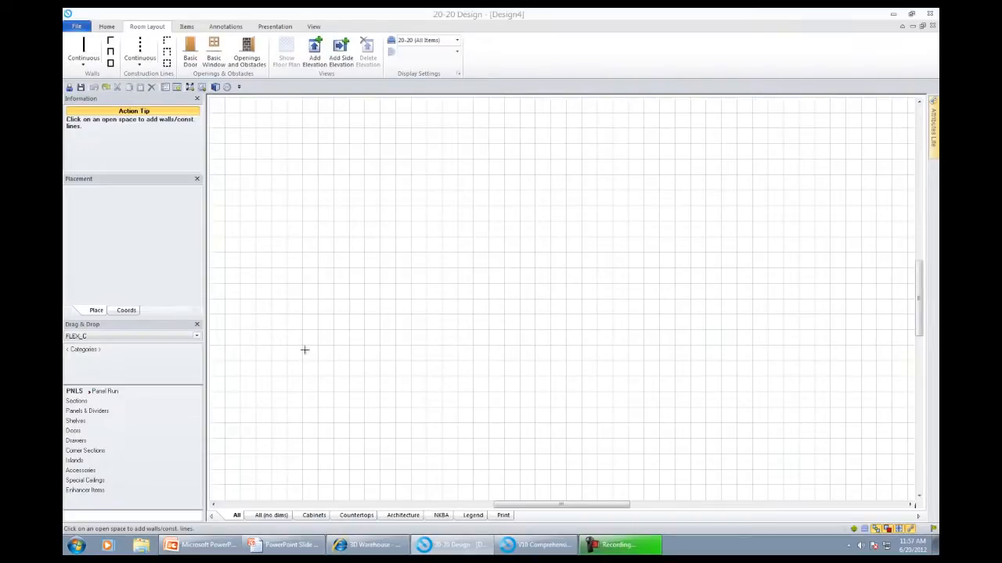
Draw the room's first side as two consecutive collinear continuous wall segments, each 108" long.
left_click(282, 465)
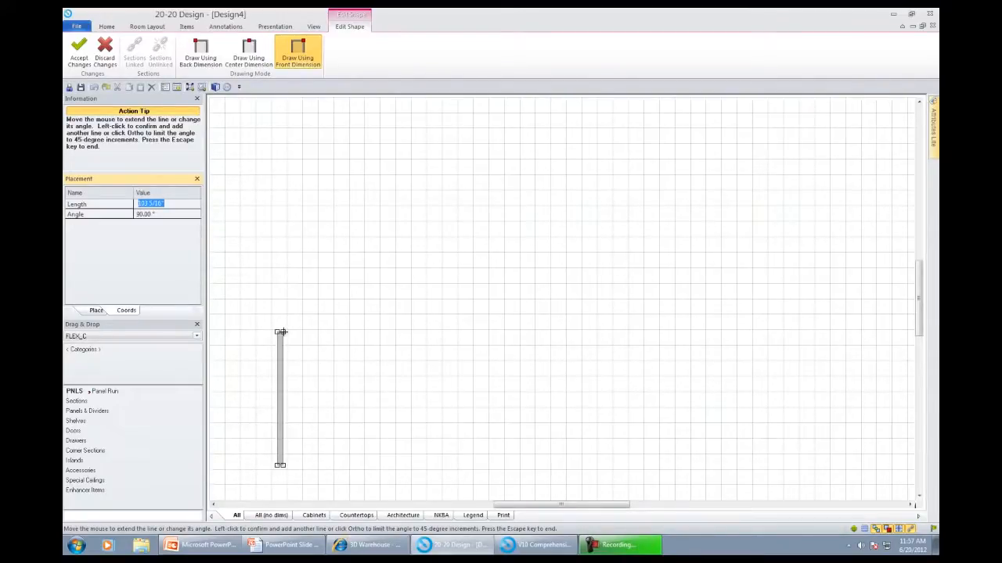
type("108")
key("Return")
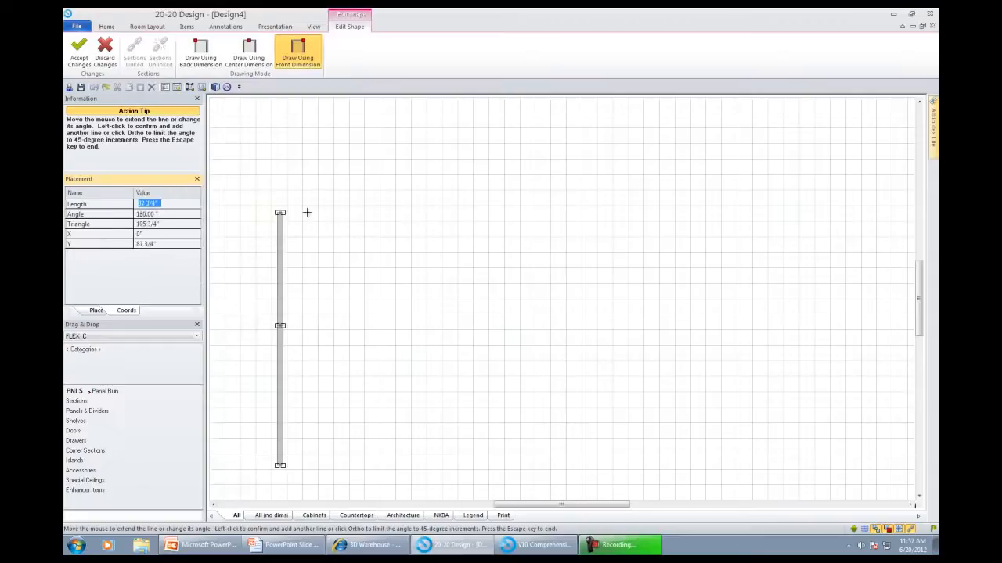
type("108")
key("Return")
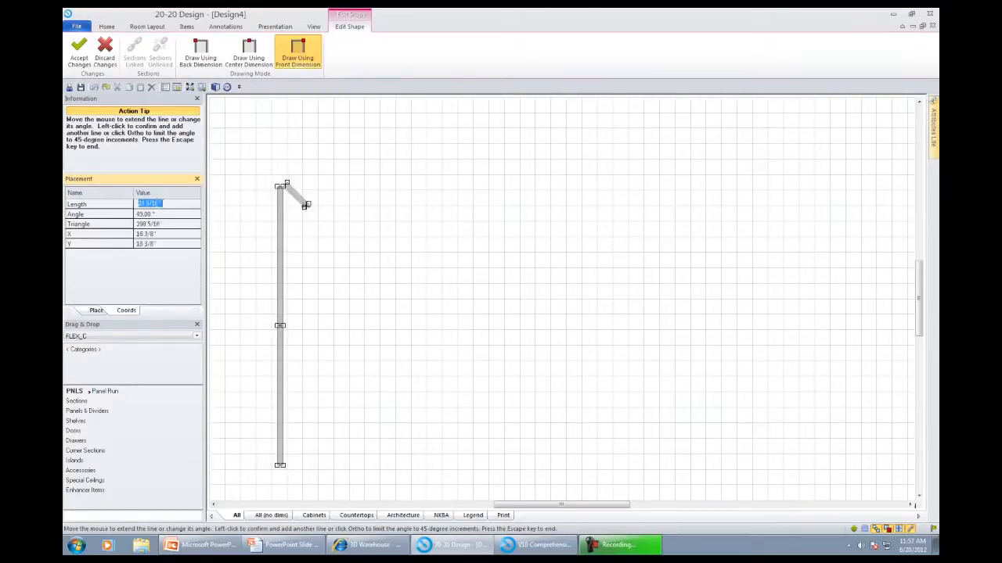
Draw the room's 256" back wall at a right angle from the end of the first side.
type("2")
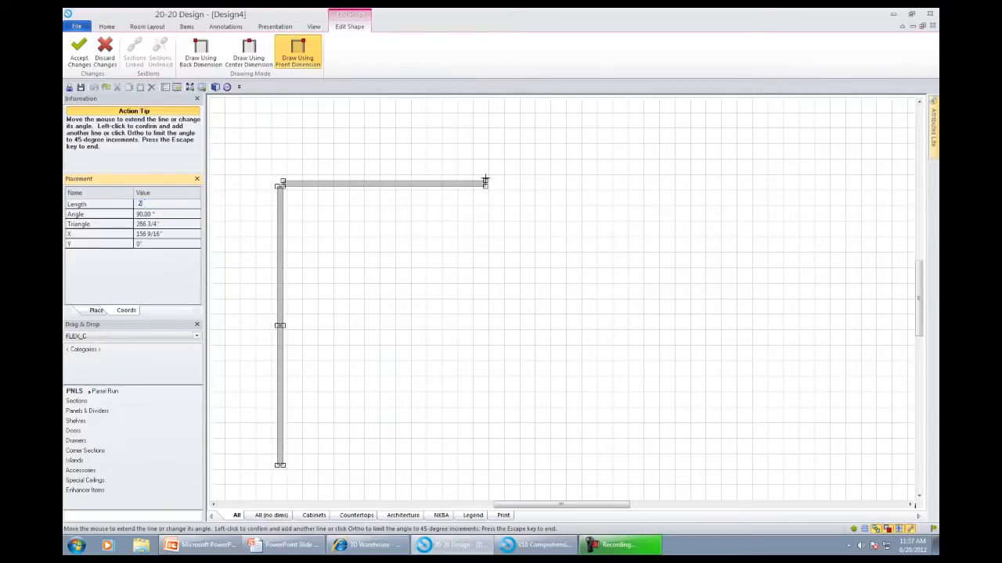
type("56")
key("Return")
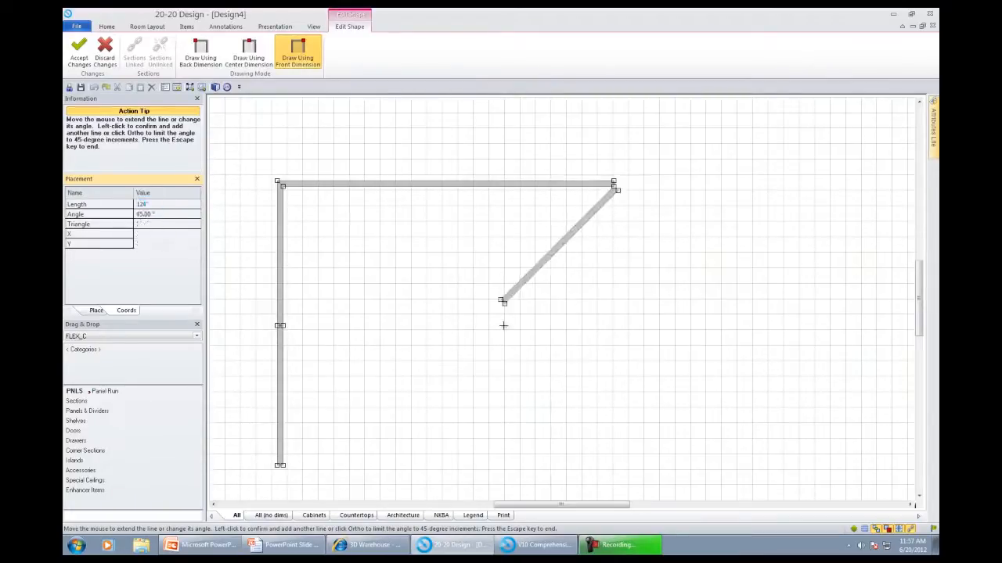
Draw the room's opposite side as two consecutive collinear wall segments, each 108" long, perpendicular to the back wall.
type("10")
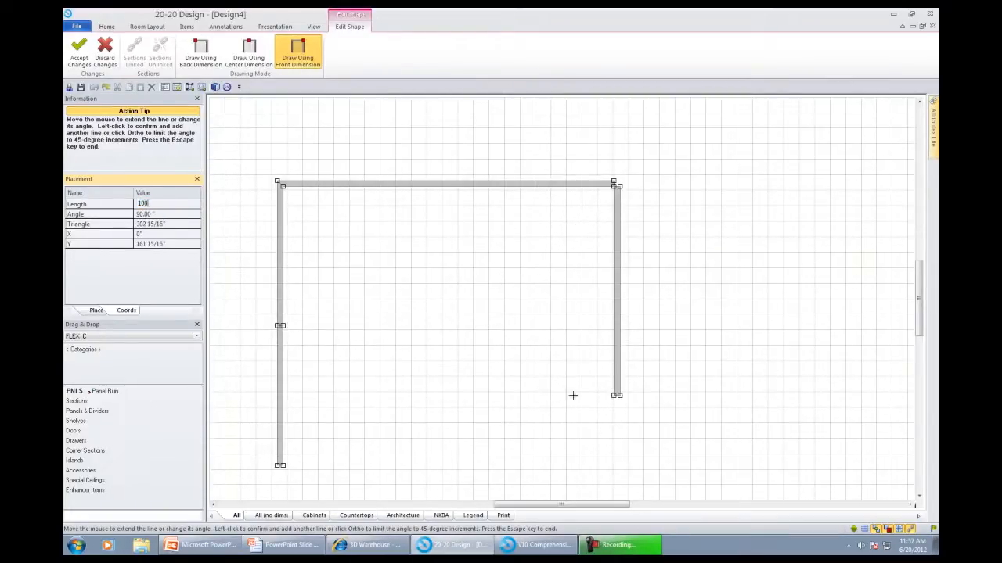
type("8")
key("Return")
type("1")
type("08")
key("Return")
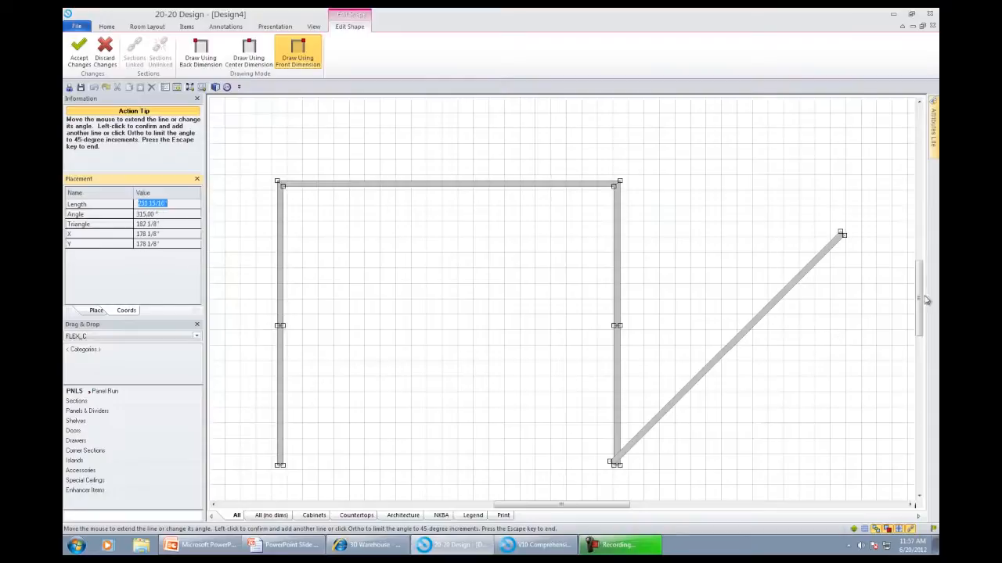
Draw a three-sided bay of 42" wall segments turning 45° at each corner, and close the room at the first wall's start point.
left_click_drag(919, 295, 919, 330)
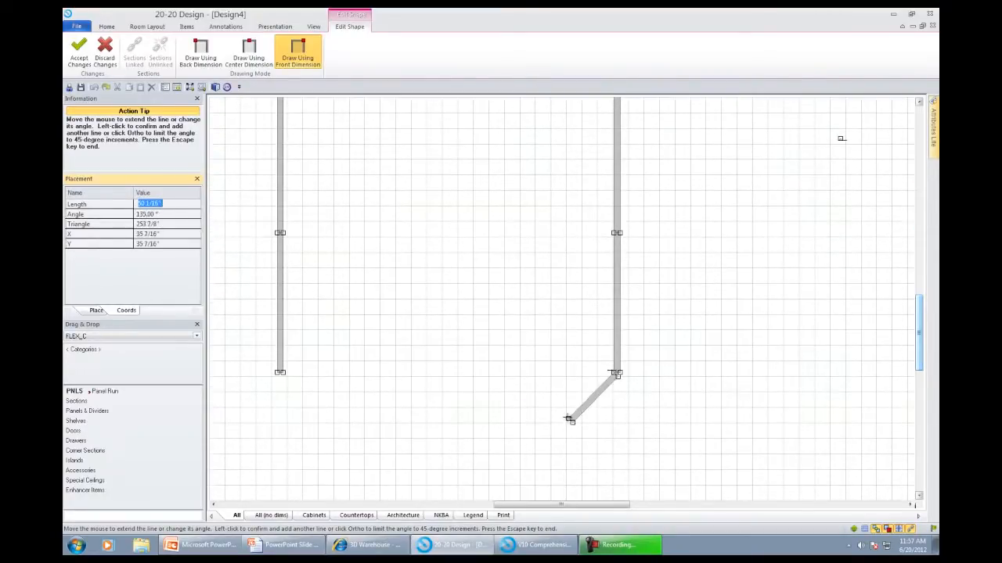
type("42")
key("Return")
type("42")
key("Return")
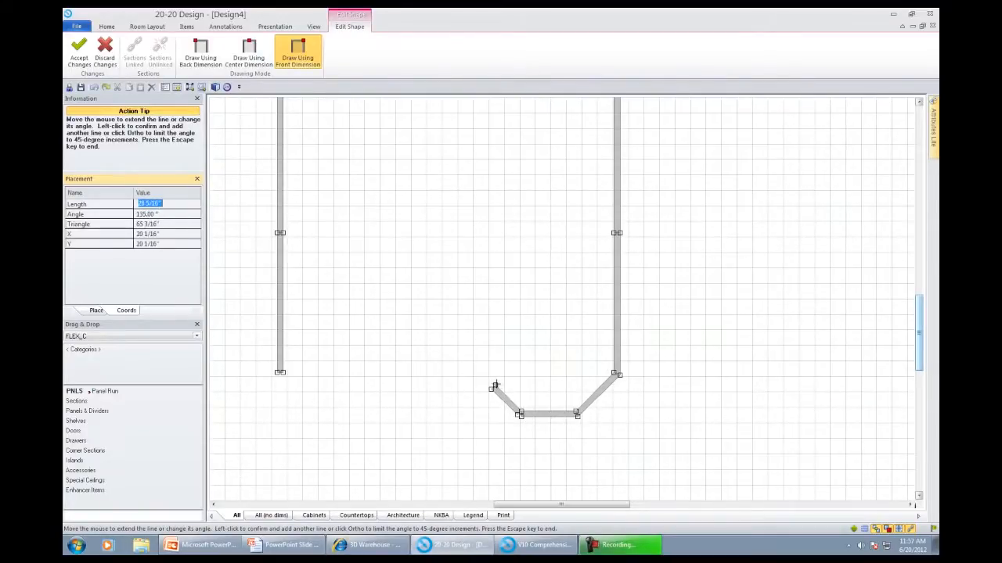
type("42")
key("Return")
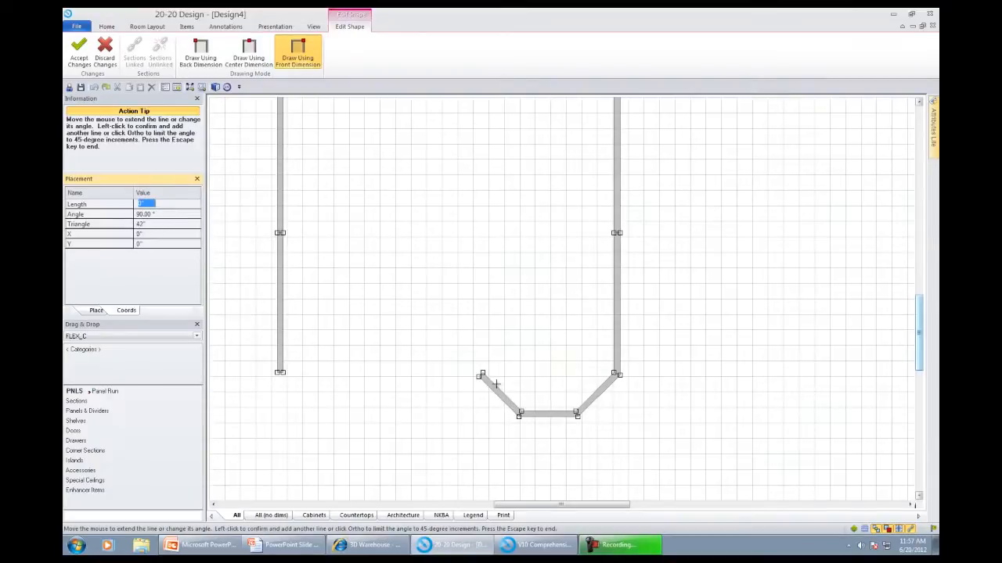
left_click(282, 382)
key("Escape")
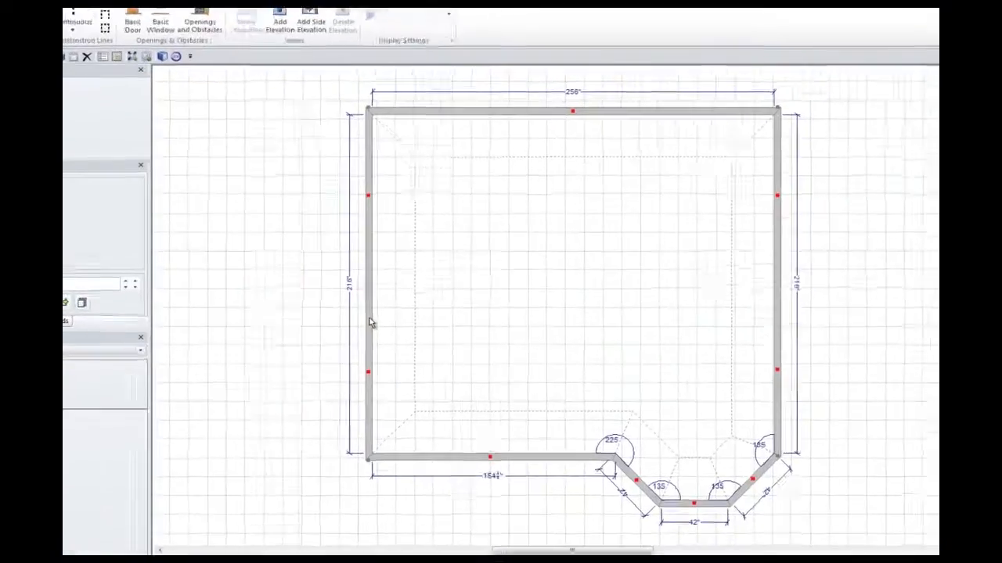
In Wall 1's properties, give Section 1 different heights at its two ends and apply an end height of 144".
double_click(390, 311)
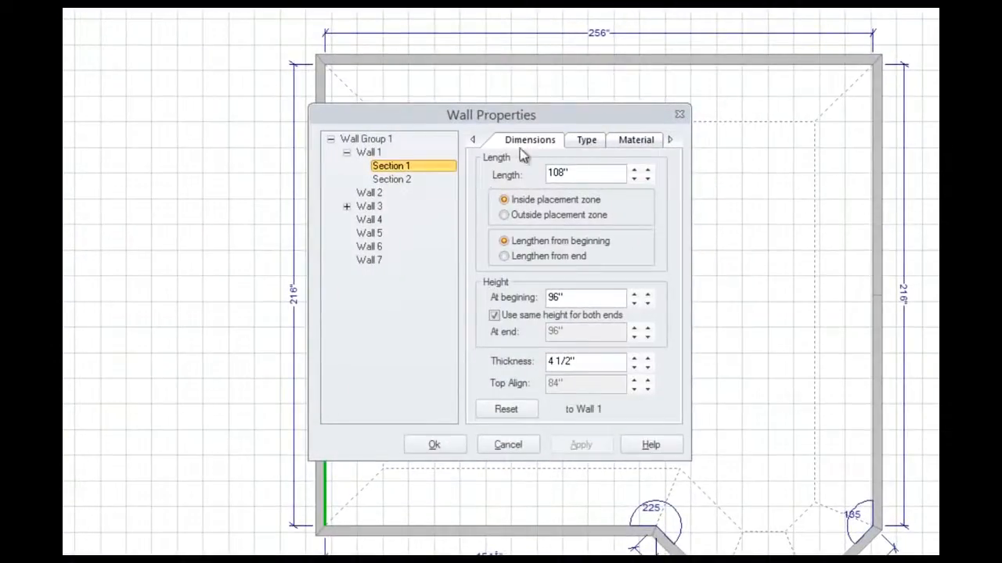
left_click_drag(567, 118, 555, 75)
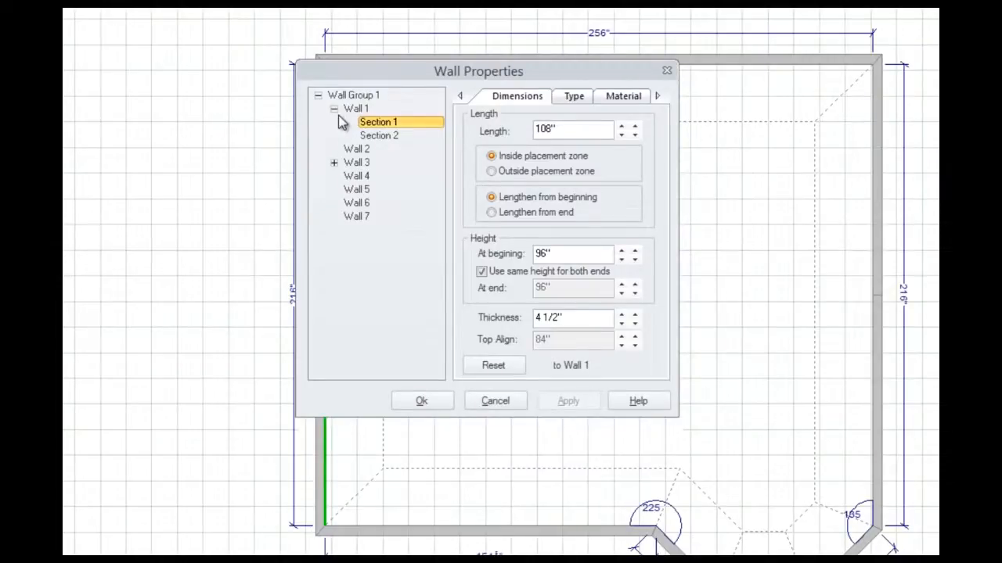
left_click(334, 163)
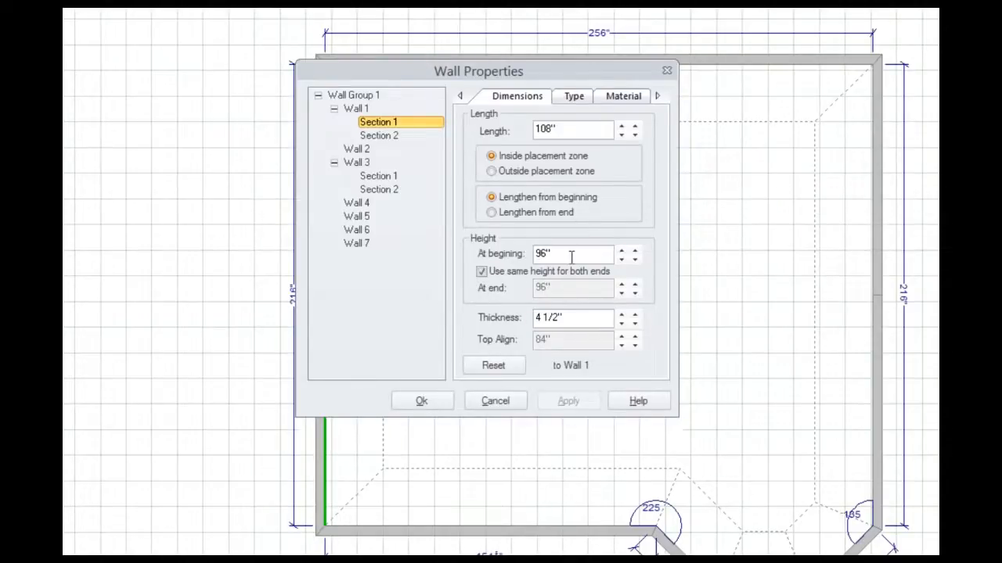
left_click(482, 273)
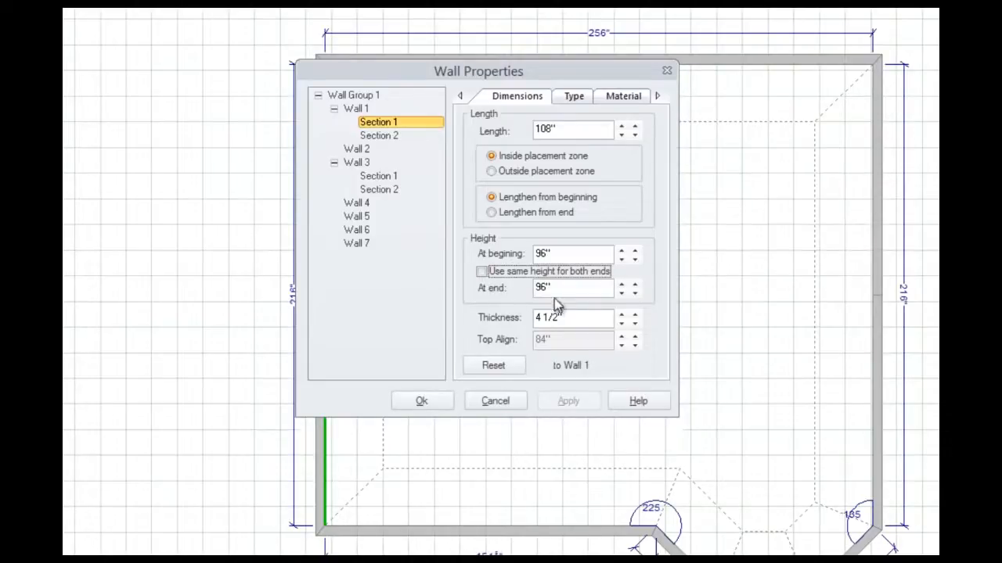
left_click_drag(562, 289, 515, 289)
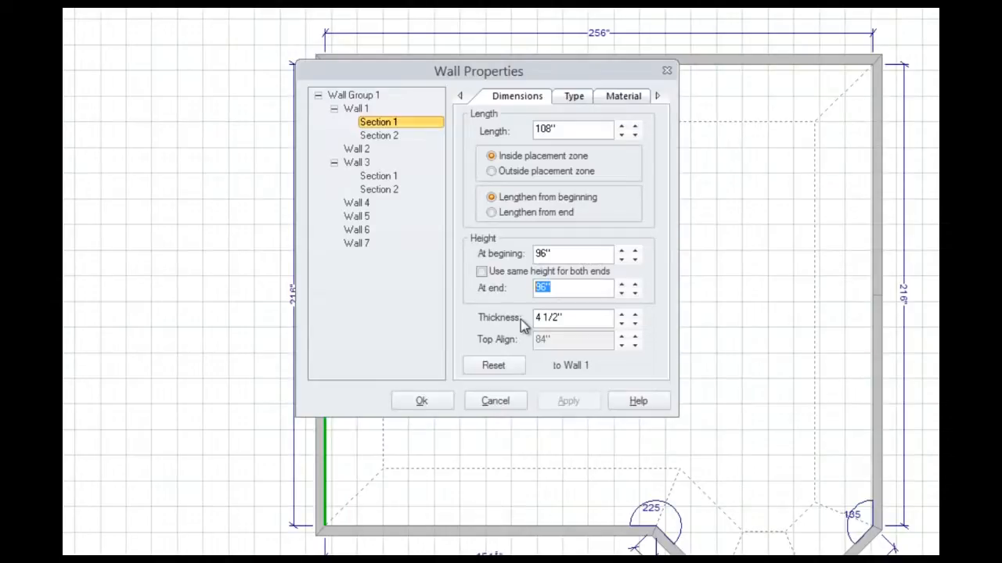
type("144")
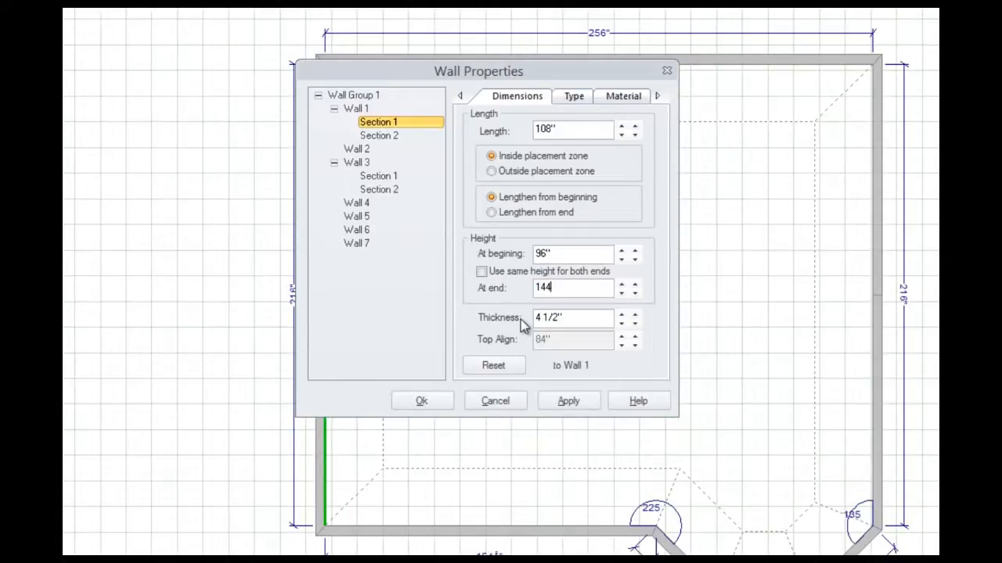
left_click(569, 402)
Give Wall 1's Section 2 different heights at its two ends and apply a beginning height of 144".
left_click(401, 136)
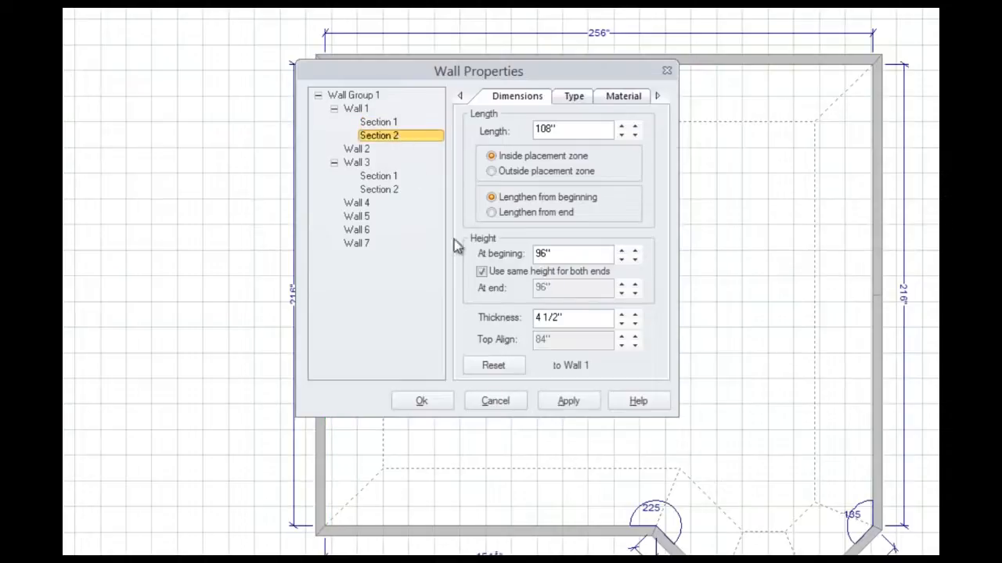
left_click(482, 272)
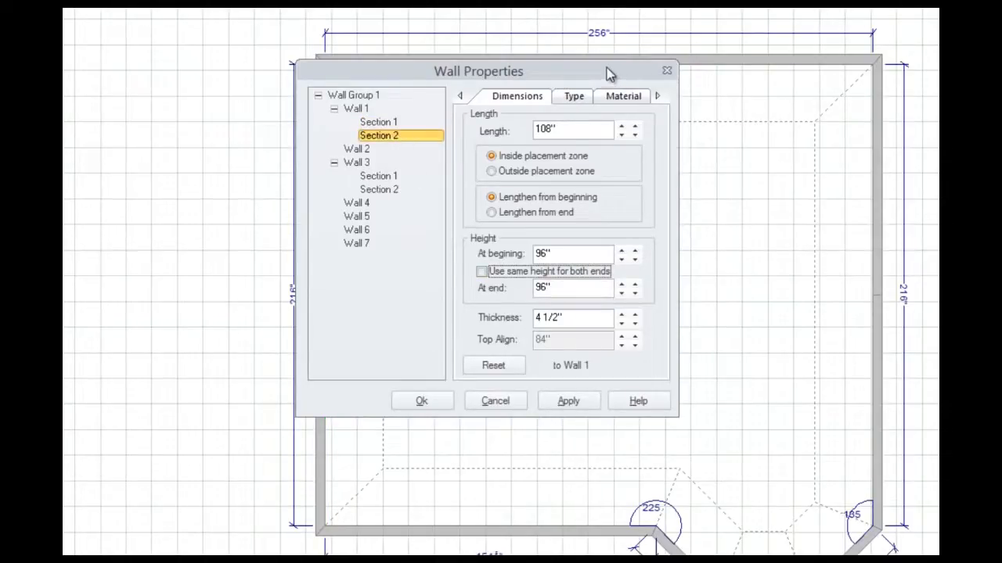
left_click_drag(607, 68, 760, 70)
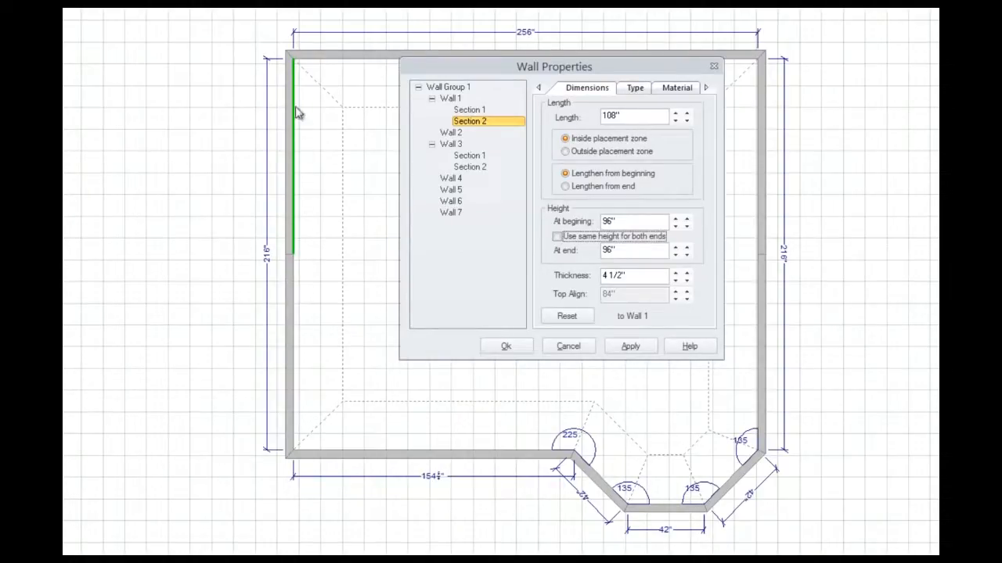
left_click(626, 221)
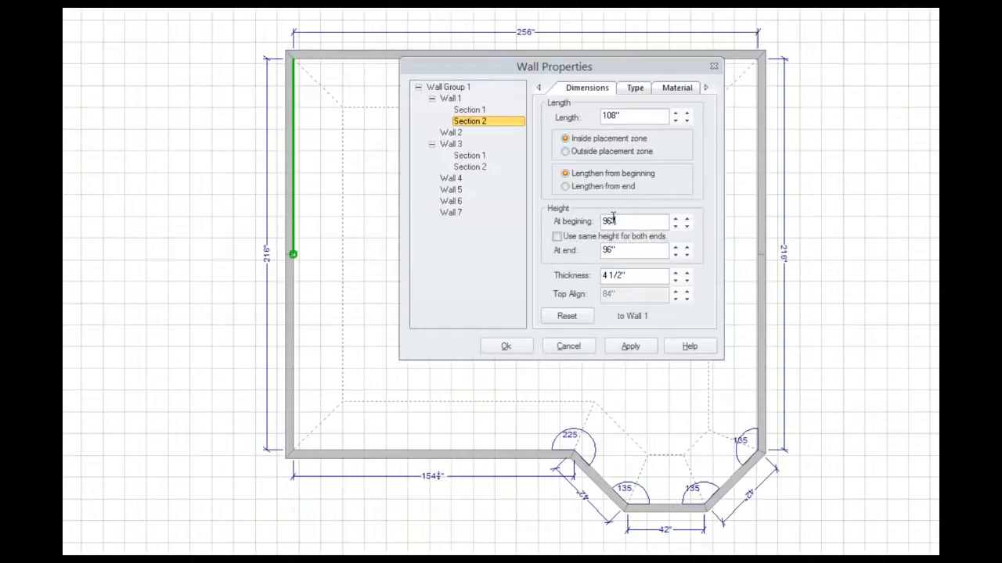
type("144")
left_click(645, 350)
Give Wall 3's Section 1 different heights at its two ends and apply an end height of 144".
left_click_drag(652, 62, 542, 54)
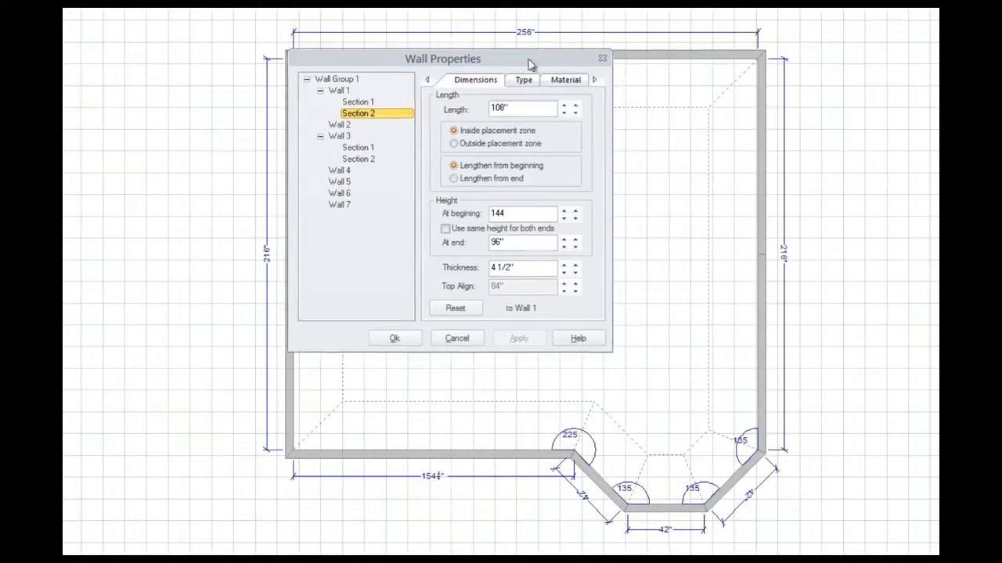
left_click(360, 148)
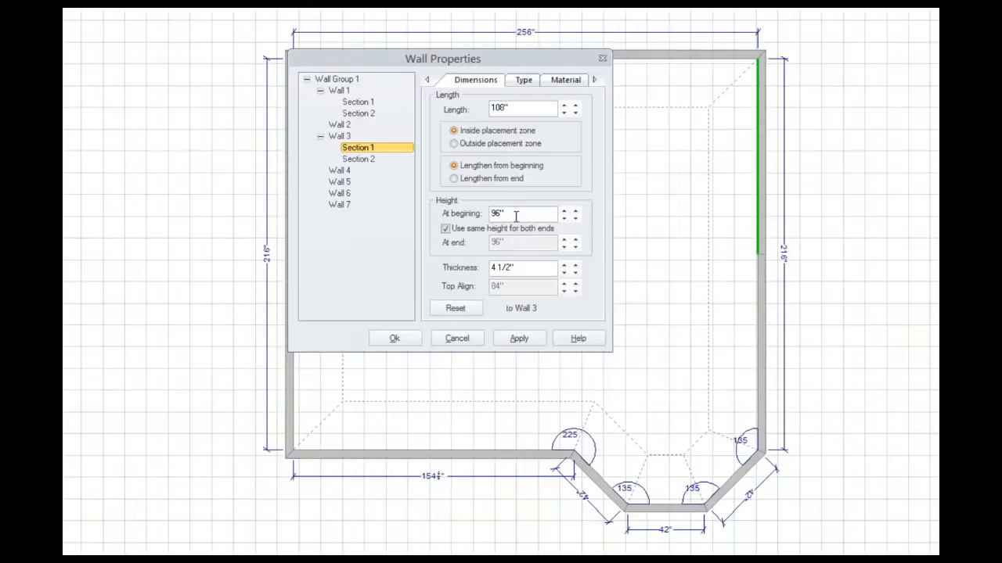
left_click(446, 228)
left_click(504, 244)
type("144")
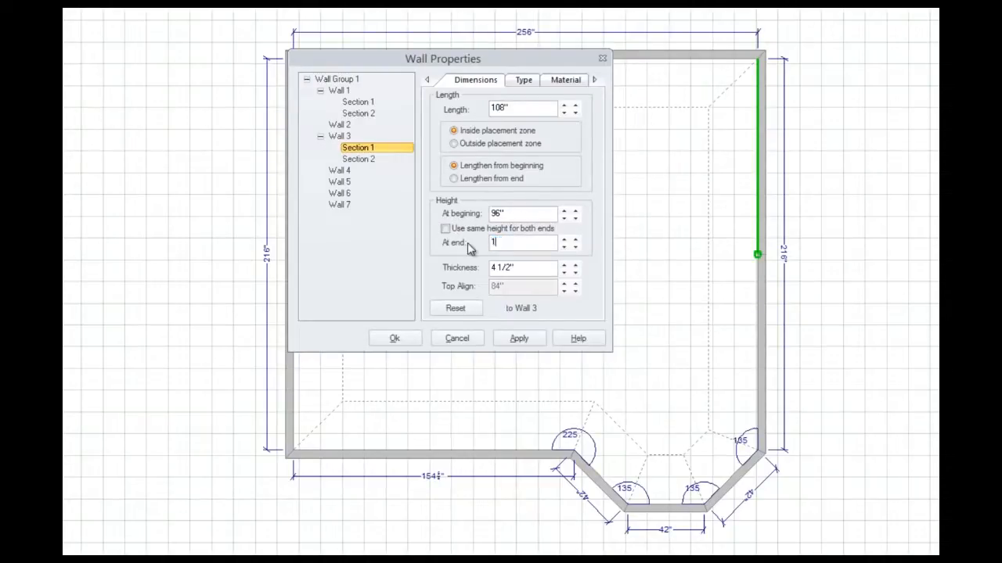
left_click(519, 338)
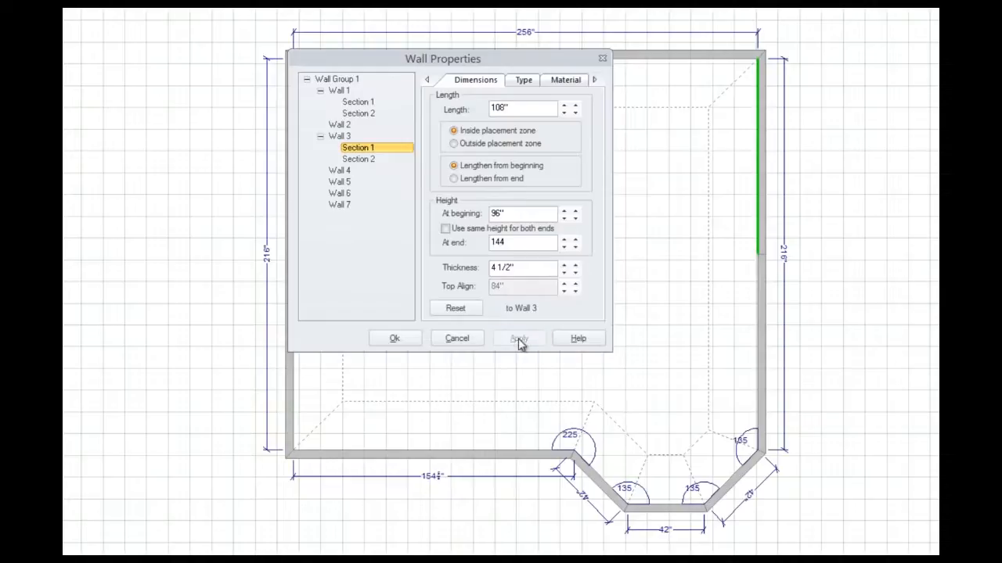
Apply a separate beginning height of 144" to Wall 3's Section 2, and review its wall type and ceiling options before accepting.
left_click(366, 159)
left_click(446, 228)
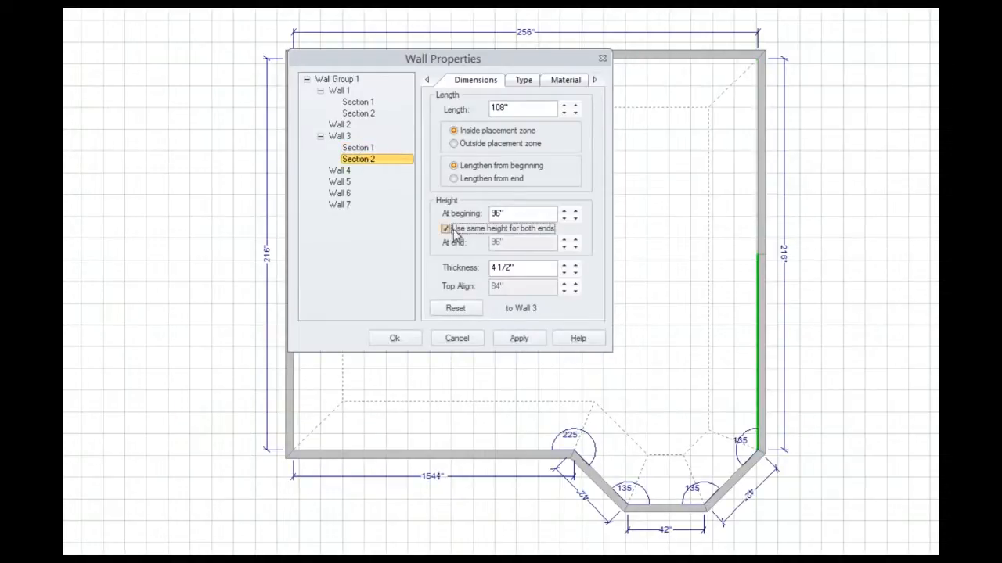
left_click(511, 213)
type("144")
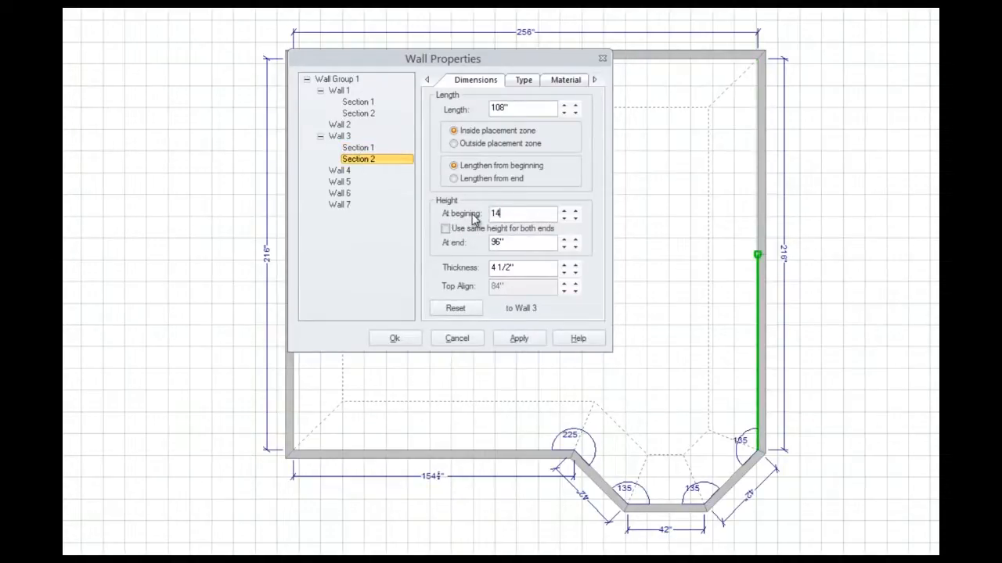
left_click(518, 341)
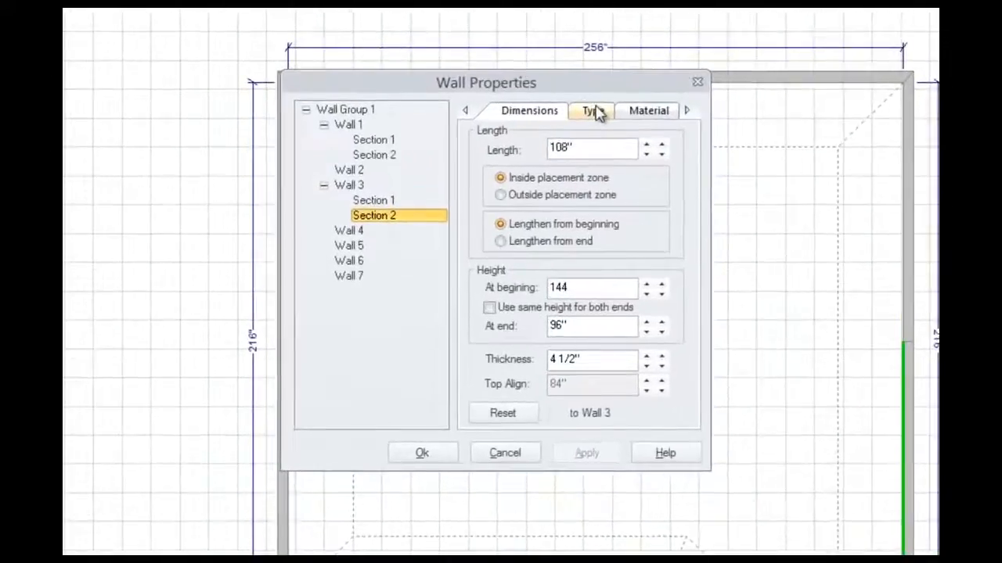
left_click(596, 112)
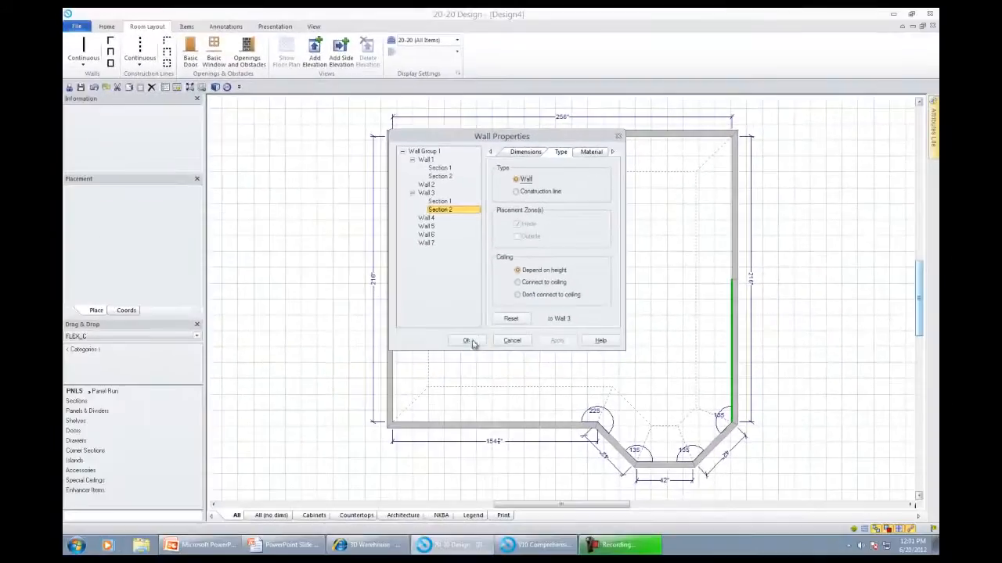
left_click(443, 442)
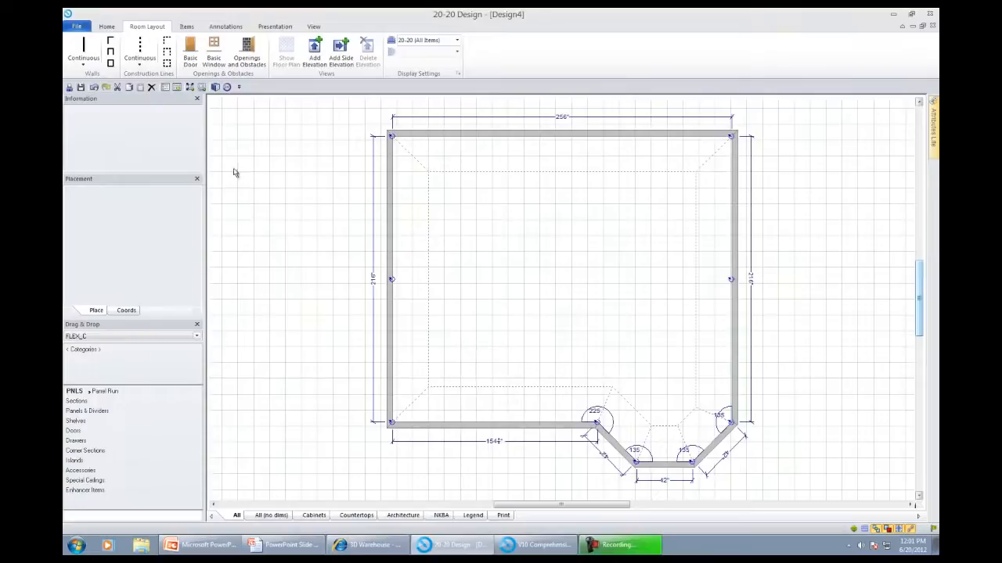
Render the room in 3D, orbit it to inspect the peaked side walls, and return to the floor plan.
left_click(215, 87)
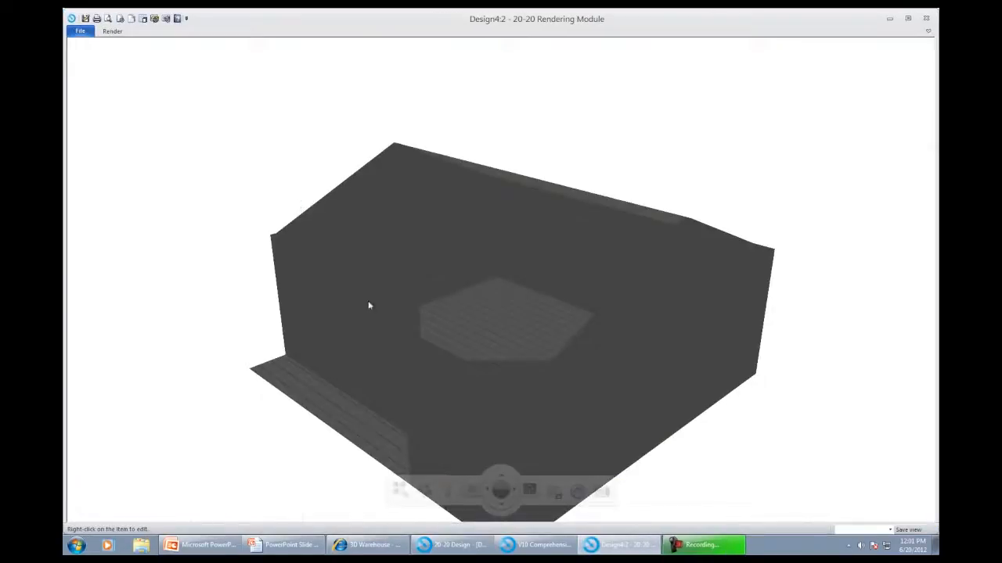
left_click_drag(369, 306, 453, 393)
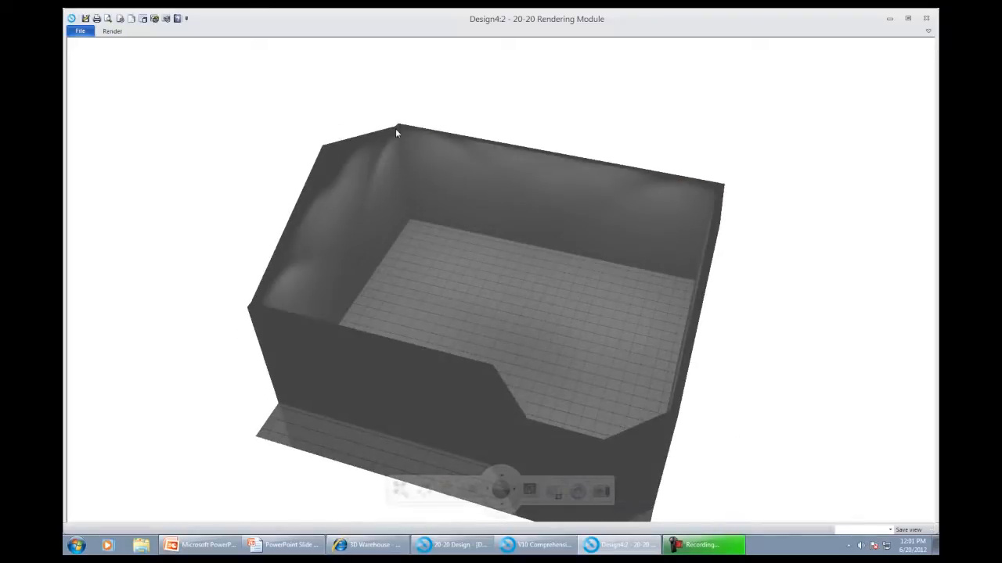
left_click(925, 18)
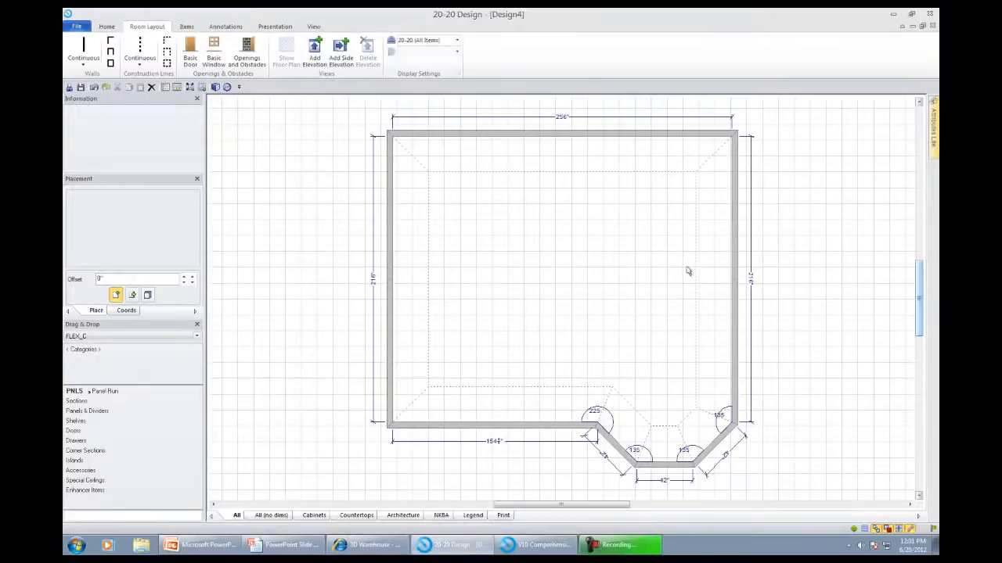
Display the elevation of the two-section Wall 1 in a split view above the floor plan.
left_click(407, 261)
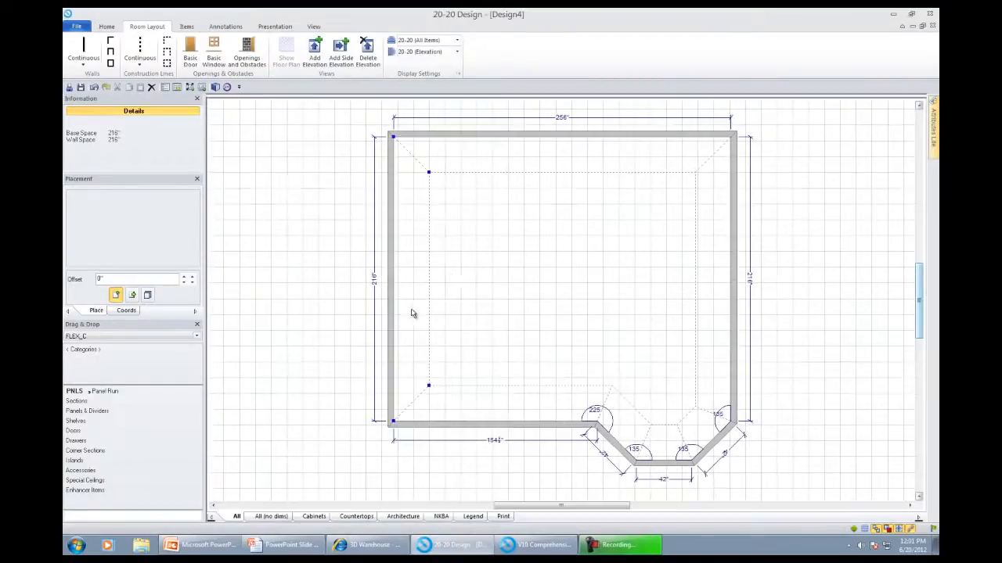
left_click_drag(554, 100, 559, 296)
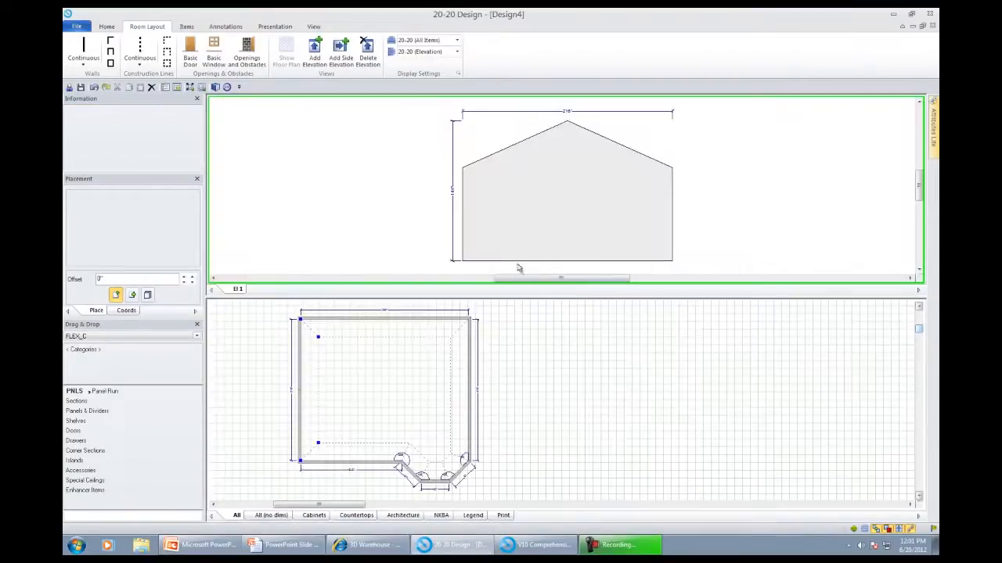
left_click(622, 239)
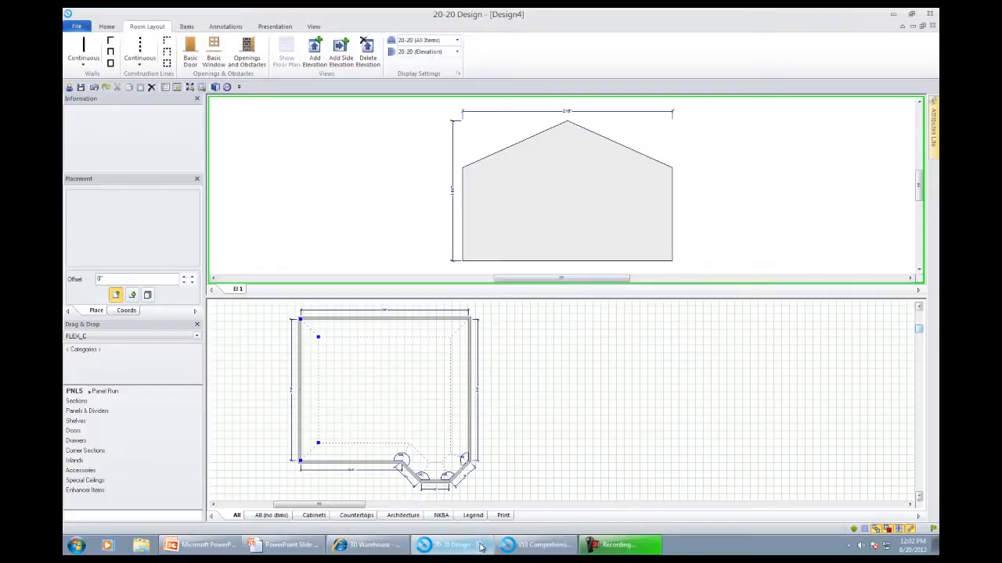
Switch to the PowerPoint slide show of 2020 V10 The All New 20-20 Design.pptx.
mouse_move(298, 546)
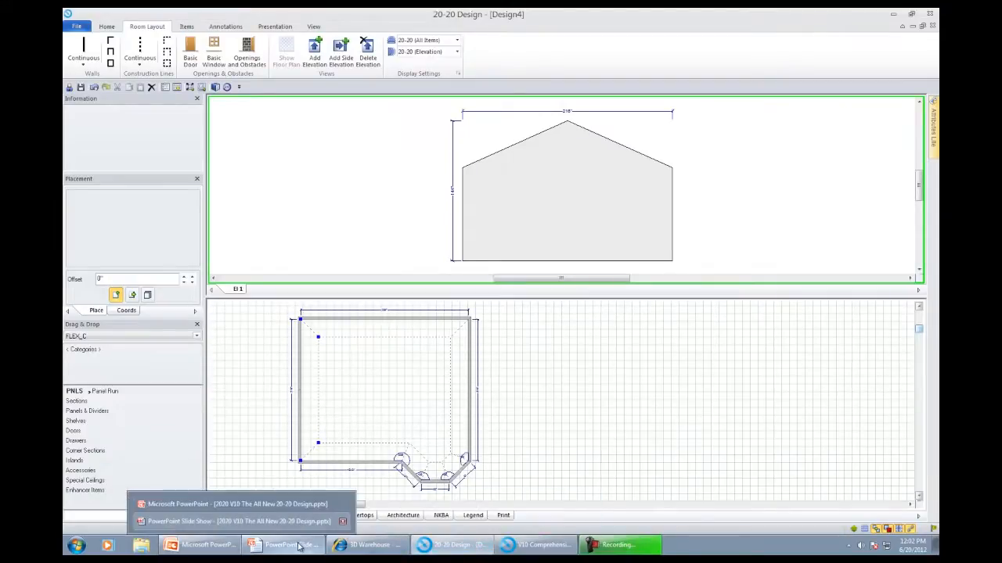
left_click(239, 521)
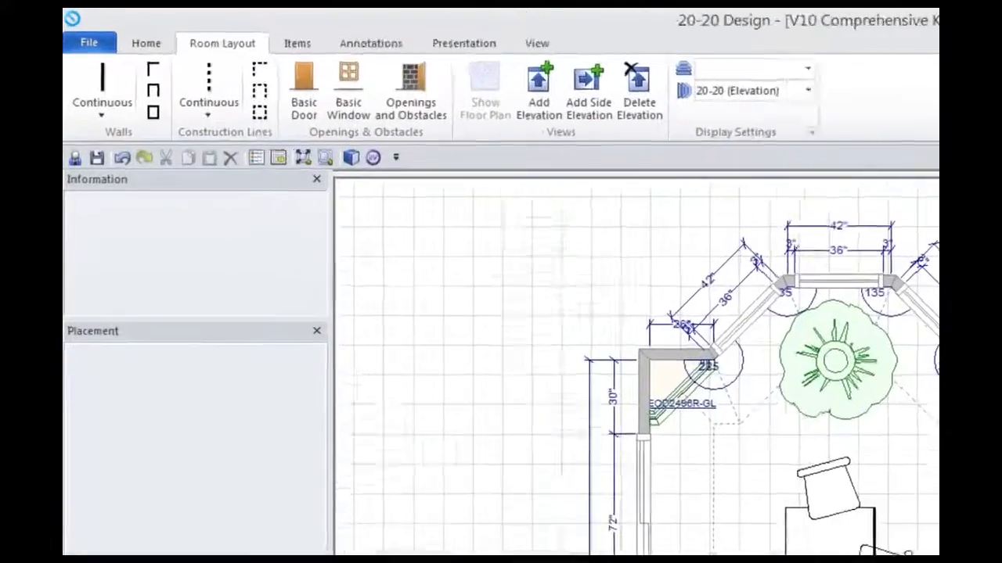
Open the Google 3D Warehouse from the SketchUp import option and search its models for "espresso machine".
left_click(315, 47)
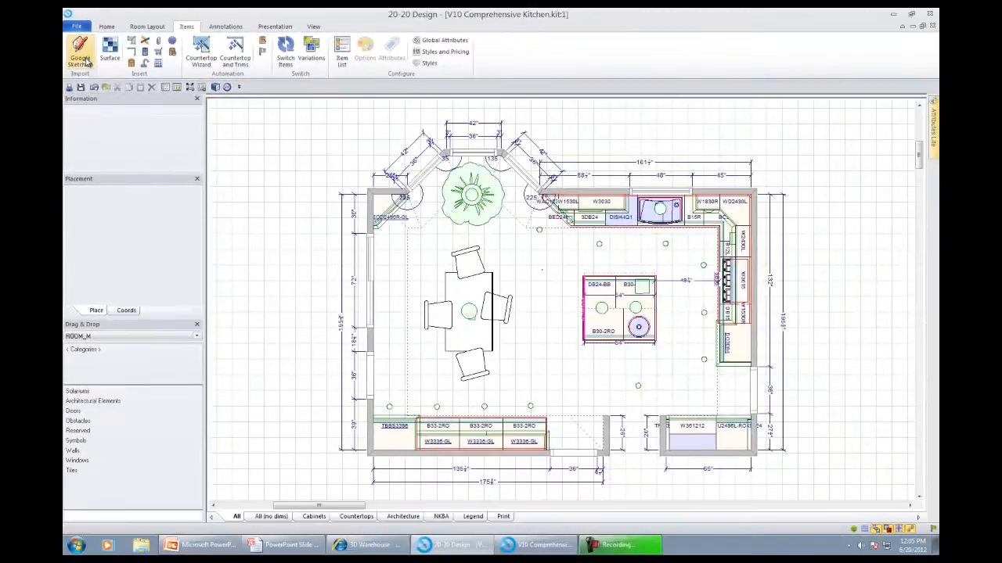
left_click(84, 60)
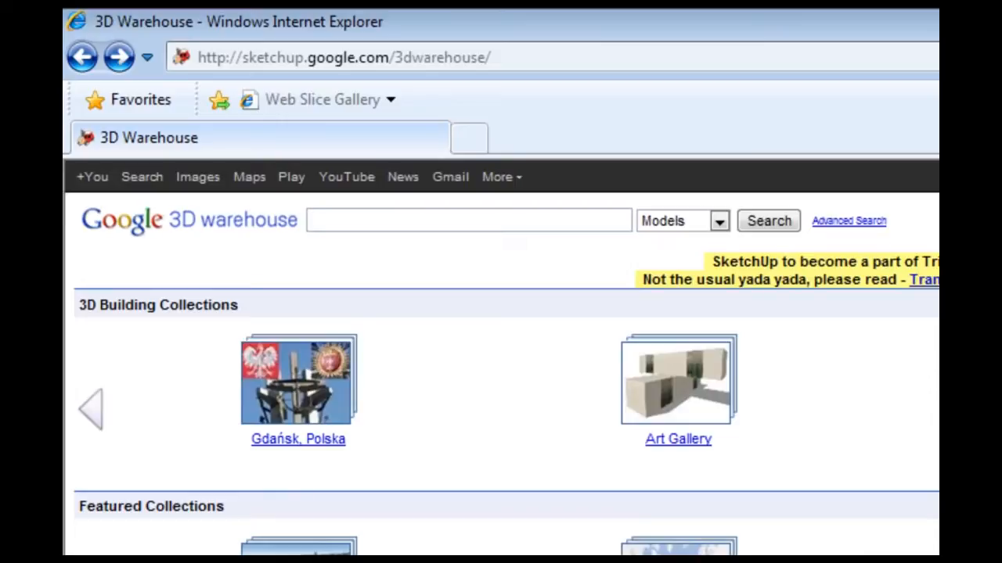
type("espresso mach")
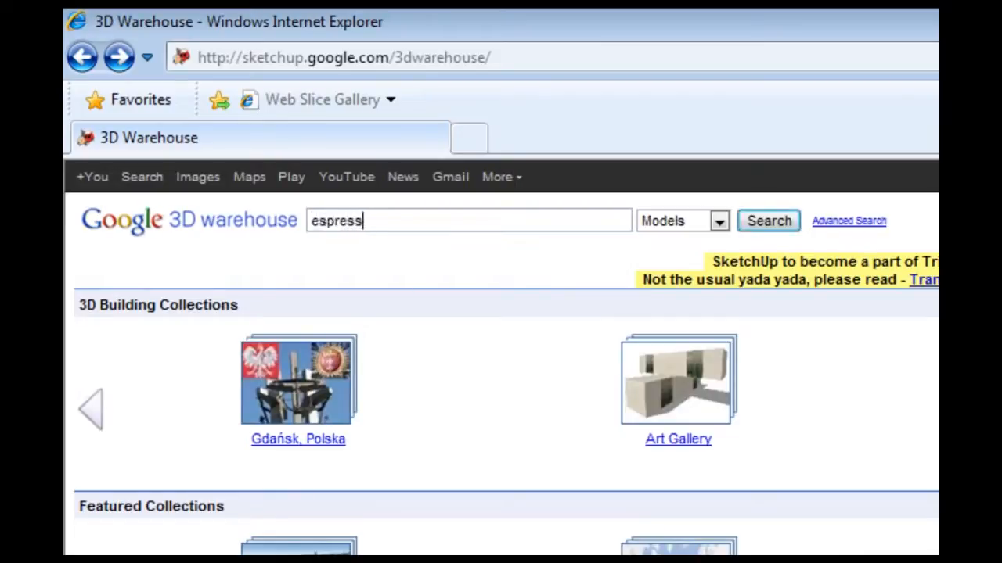
type("ine")
key("Return")
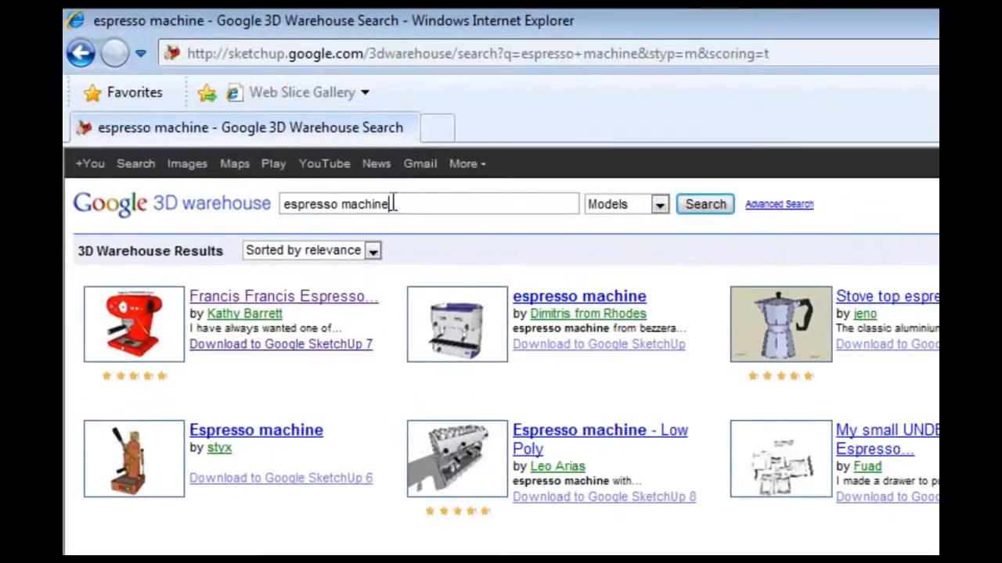
Search the 3D Warehouse models for "people".
left_click_drag(393, 203, 220, 204)
type("people")
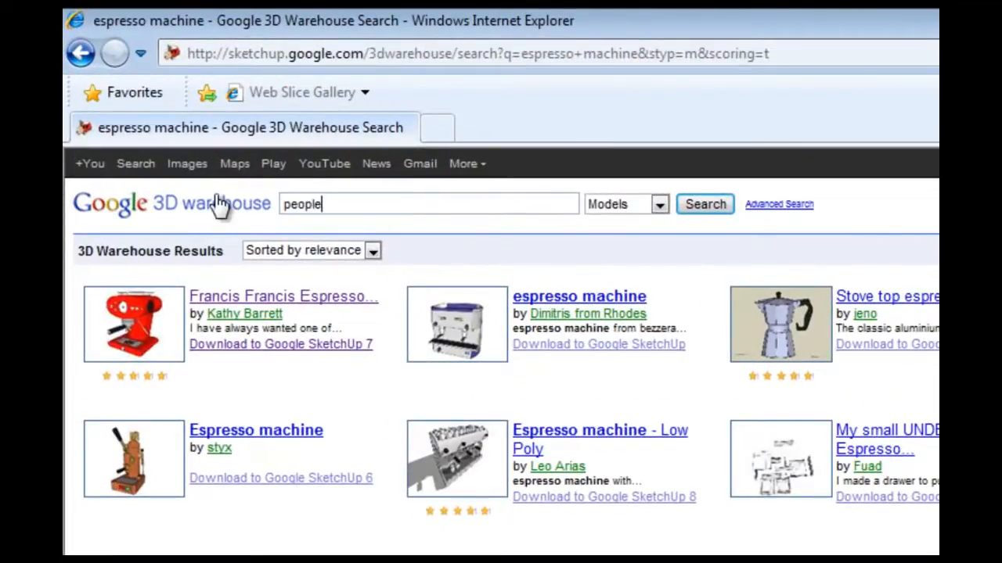
key("Return")
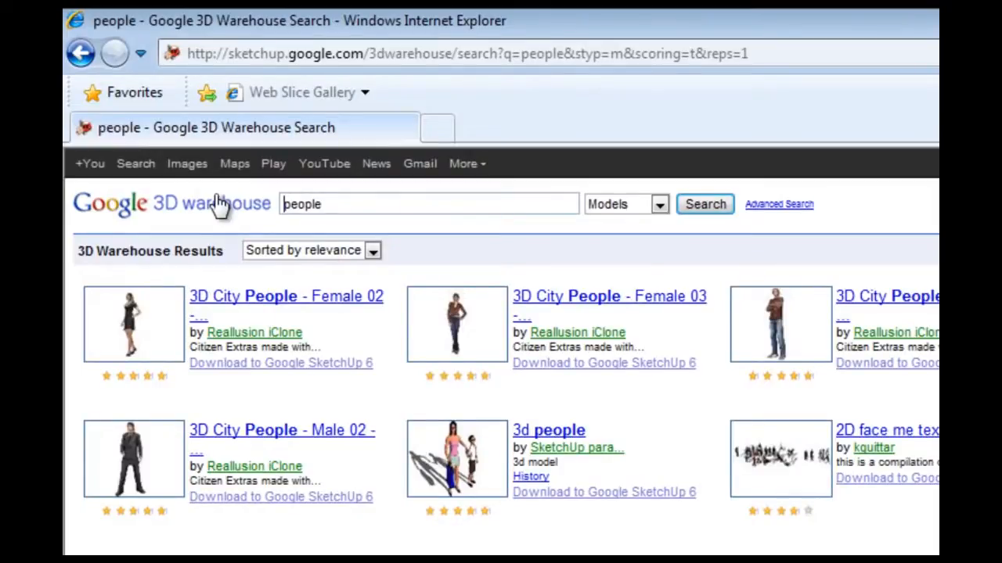
Search the 3D Warehouse models for "kitchen chair".
left_click_drag(339, 205, 268, 209)
type("kitchen chair")
key("Return")
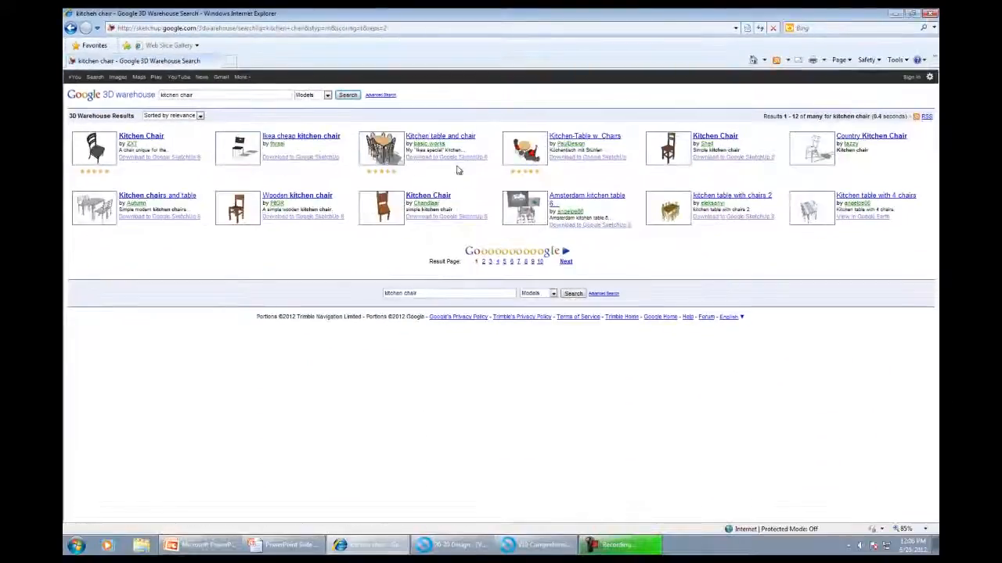
Open the "kitchen chair with arms" model from the second results page and list its download formats.
left_click(483, 262)
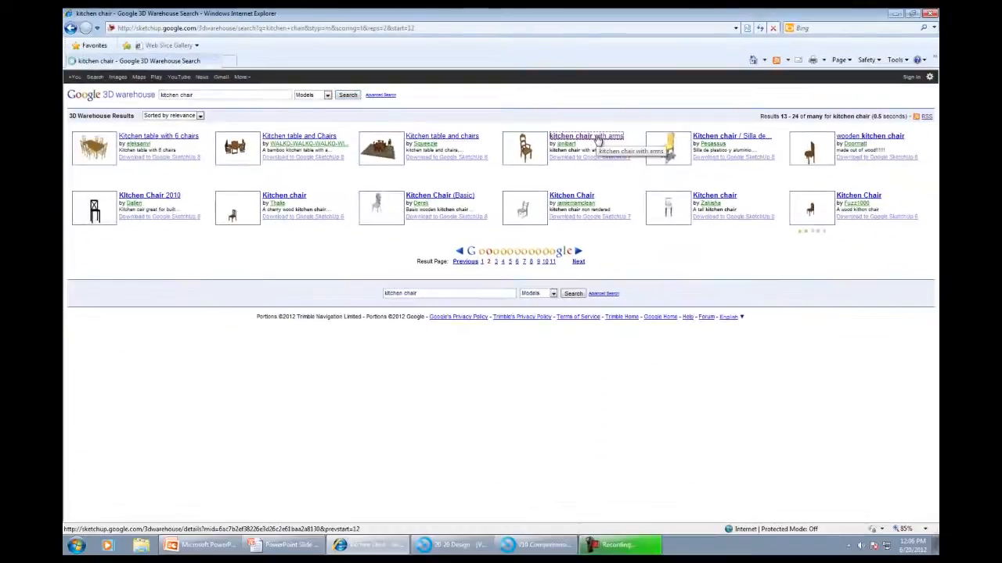
left_click(513, 282)
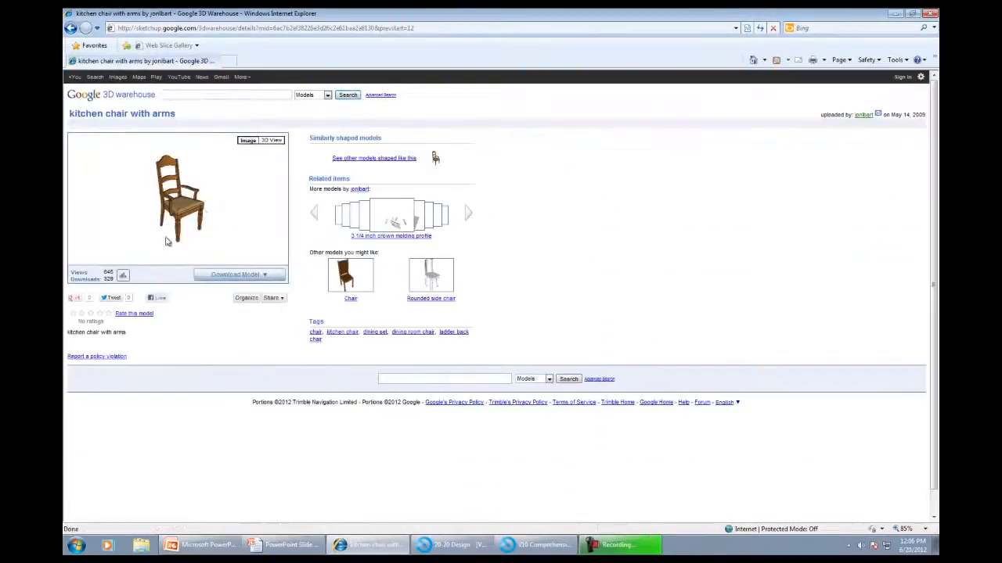
left_click(266, 278)
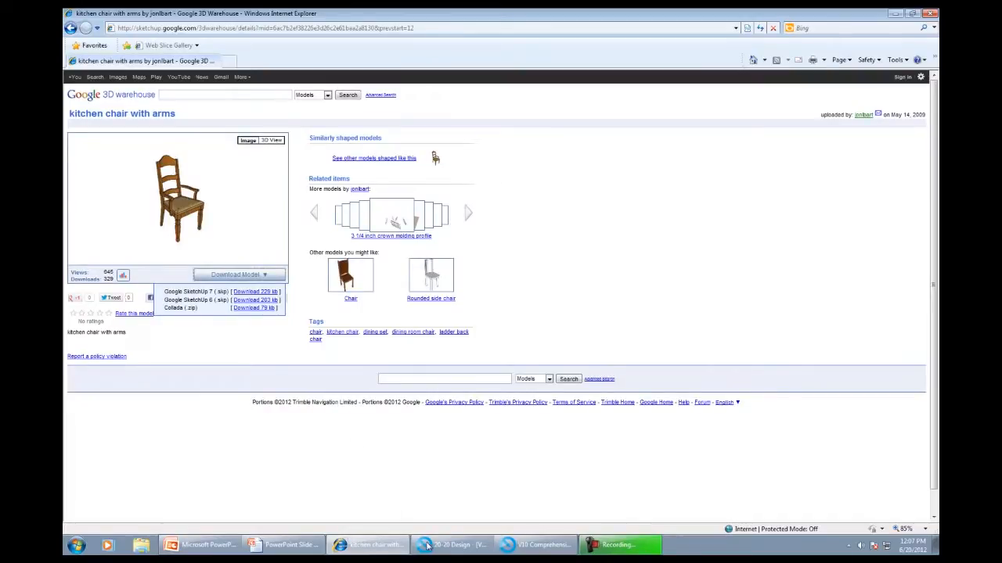
Switch back to 20-20 Design, start importing an external file, and review the supported file types, keeping Google Sketchup (*.skp).
left_click(460, 551)
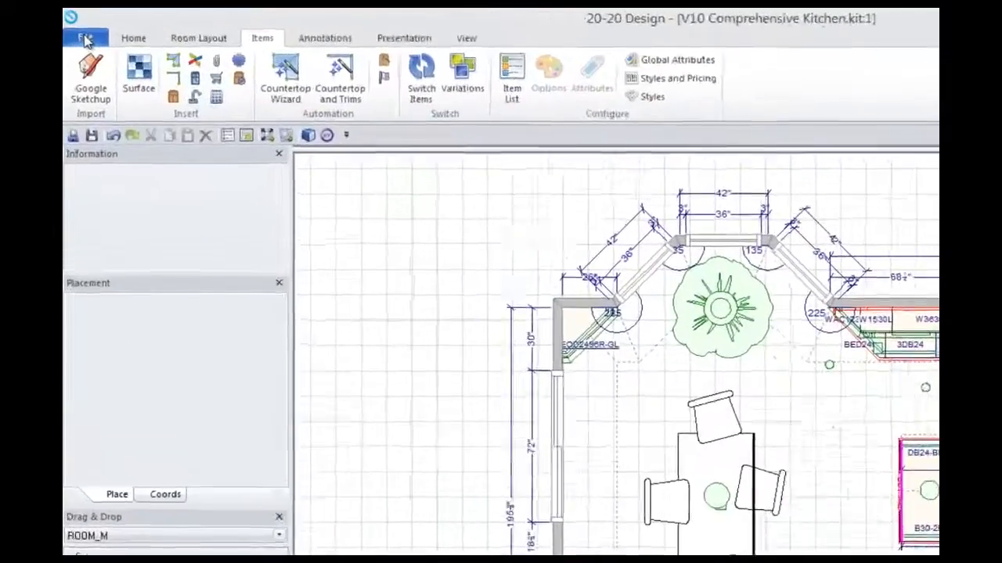
left_click(85, 39)
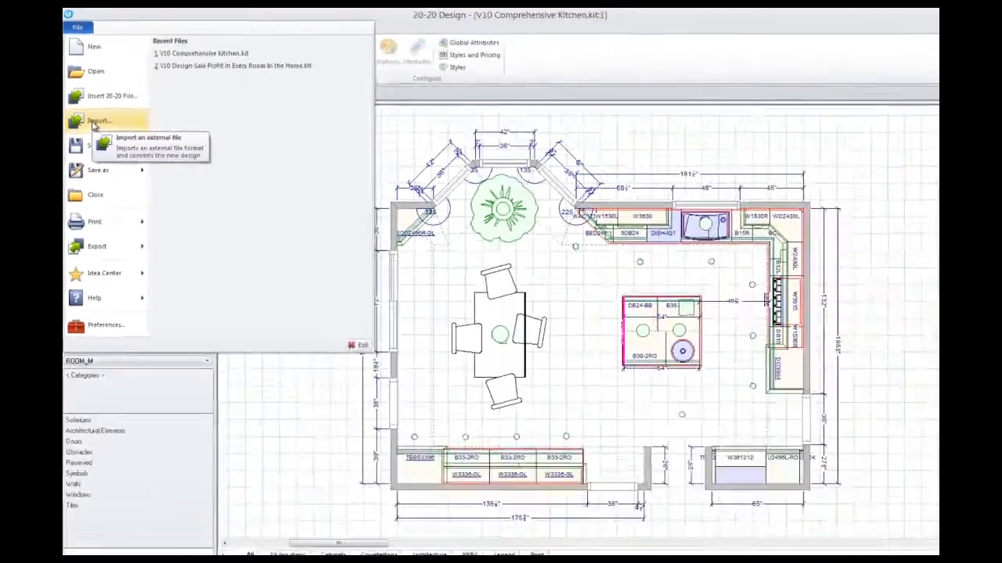
left_click(117, 192)
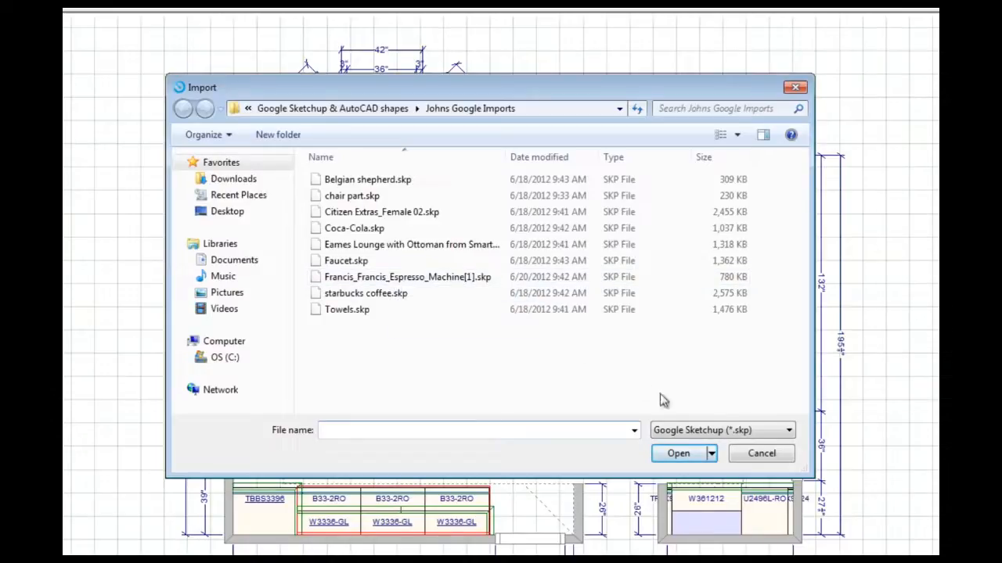
left_click(790, 431)
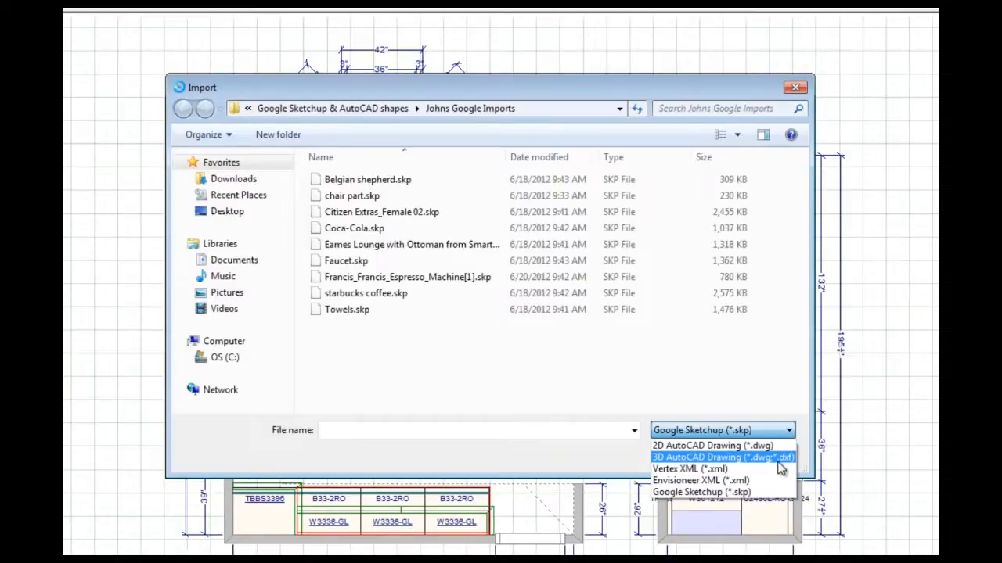
left_click(712, 353)
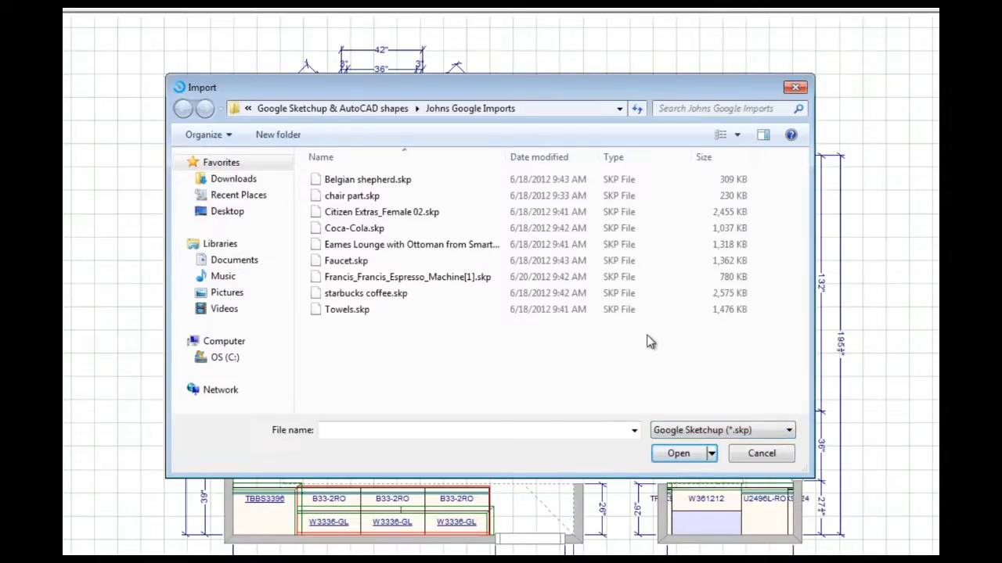
Import chair part.skp with inches as its units and place it on the floor between the dining table and the island.
left_click(344, 196)
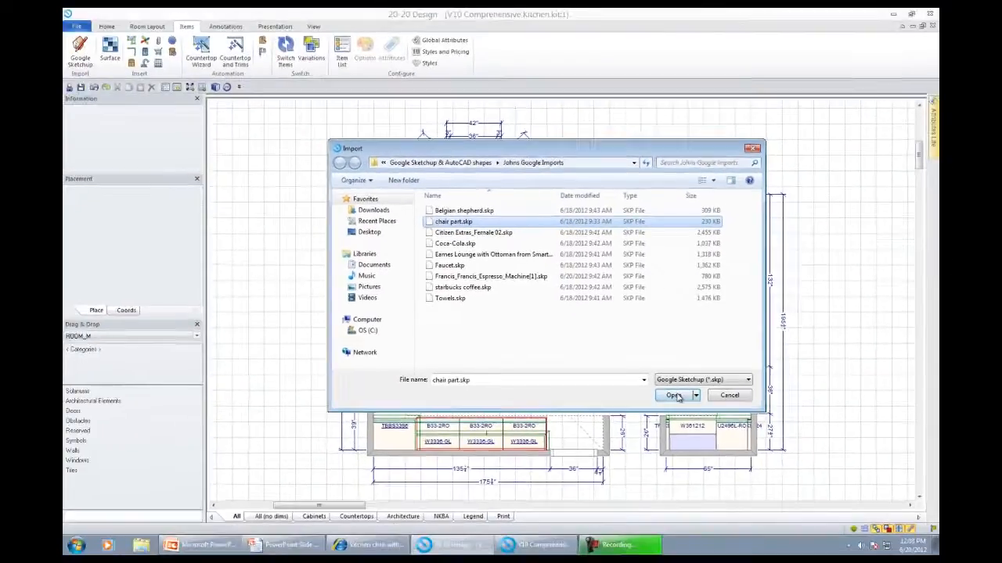
left_click(673, 395)
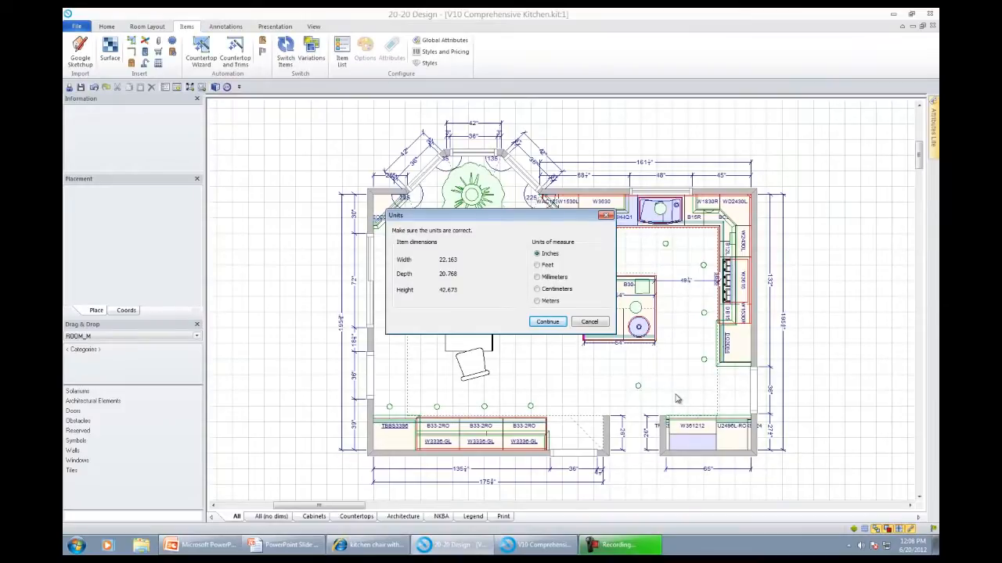
left_click(368, 544)
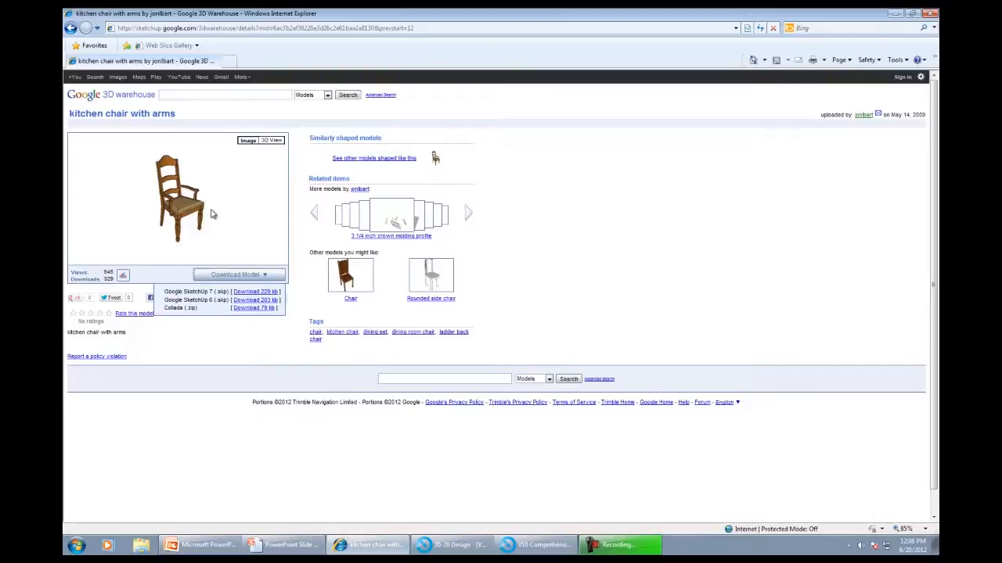
left_click(452, 545)
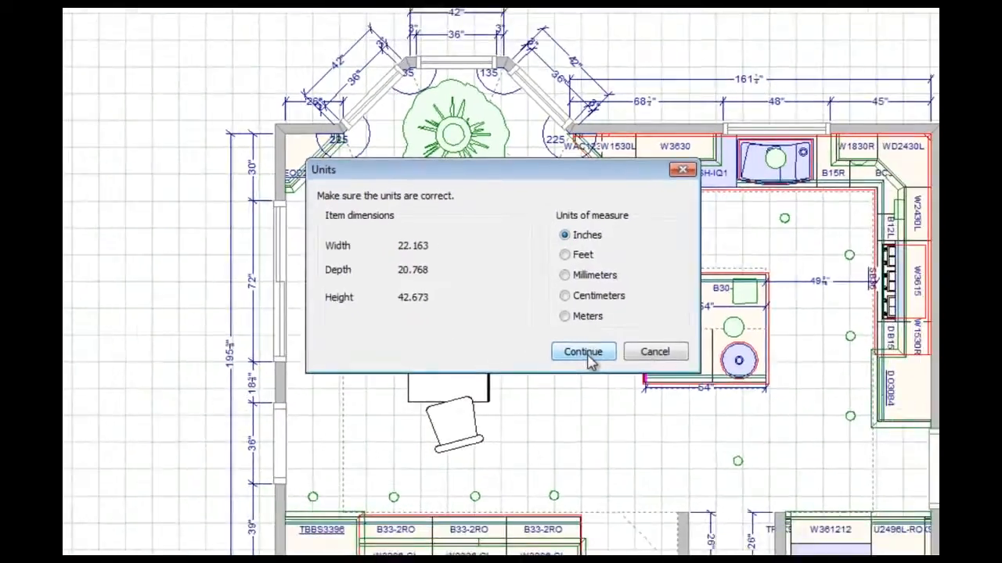
left_click(583, 352)
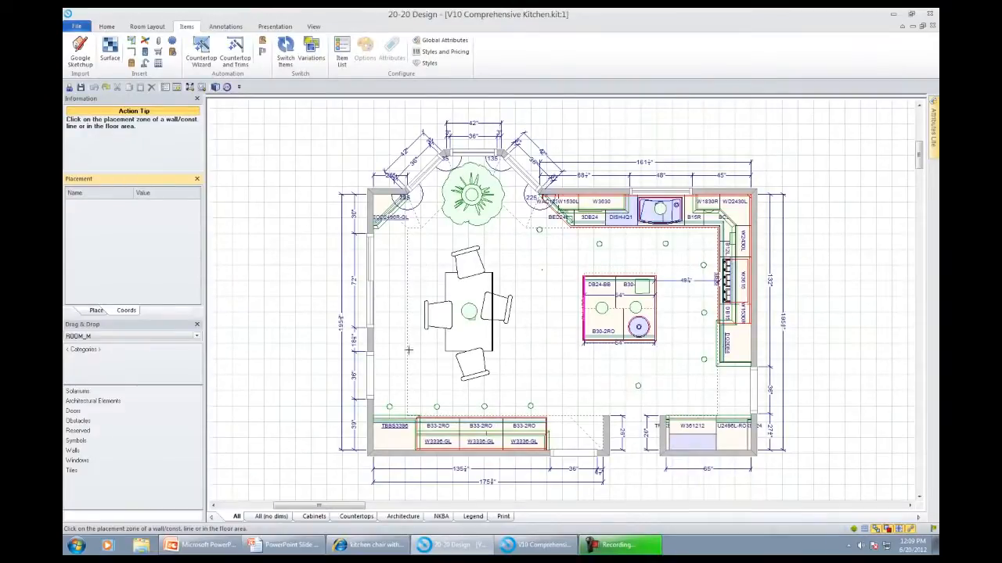
left_click(525, 352)
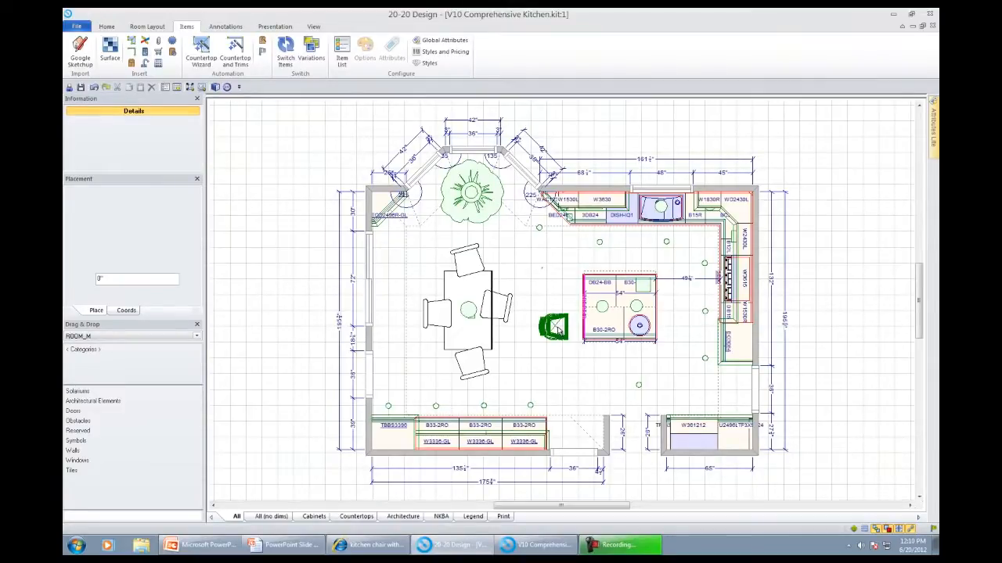
Open the attributes of the imported chair and rotate its 3D preview to inspect the model.
left_click(558, 329)
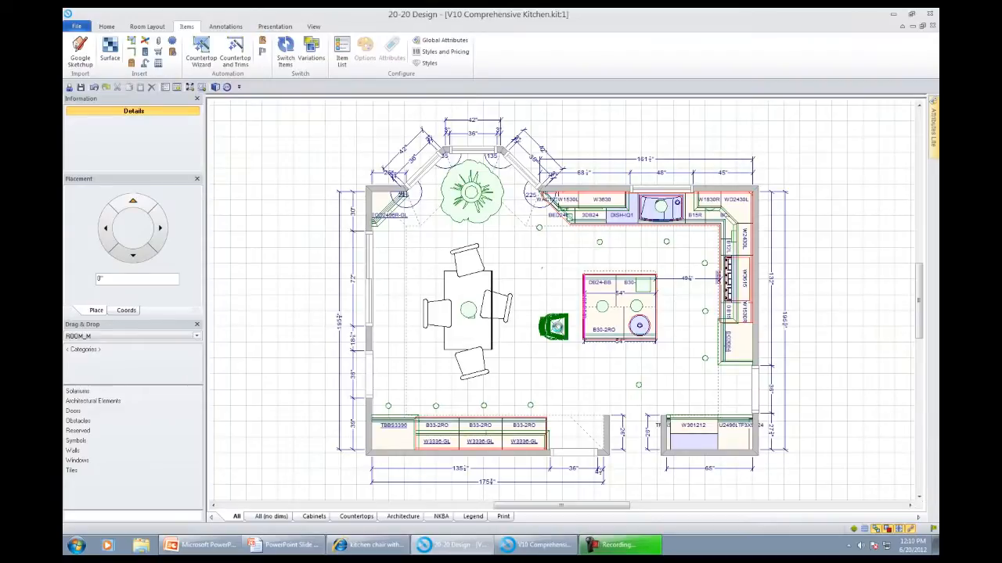
double_click(556, 327)
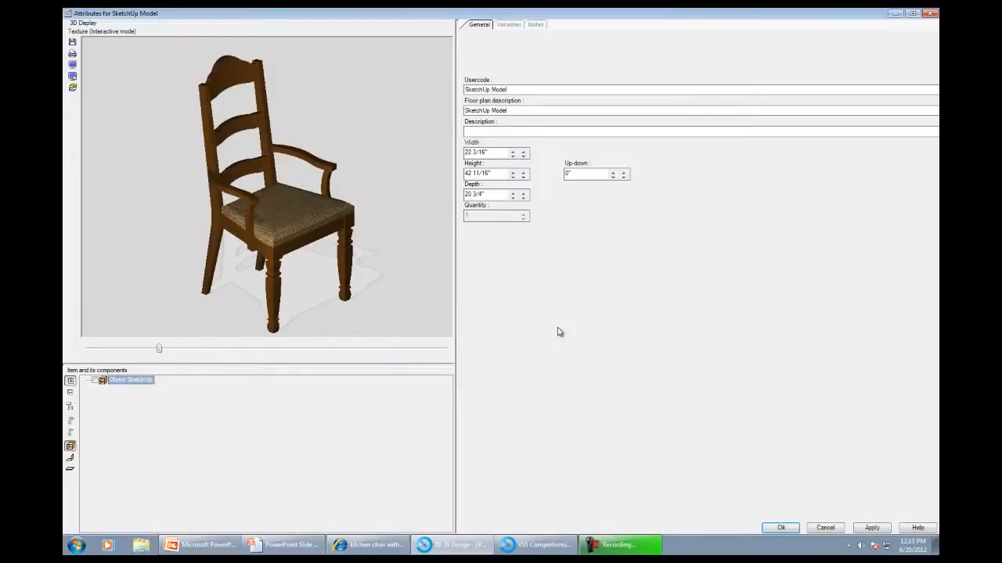
mouse_move(283, 230)
left_mouse_down()
mouse_move(264, 237)
mouse_move(239, 224)
mouse_move(239, 201)
mouse_move(262, 240)
mouse_move(301, 238)
mouse_move(290, 231)
left_mouse_up()
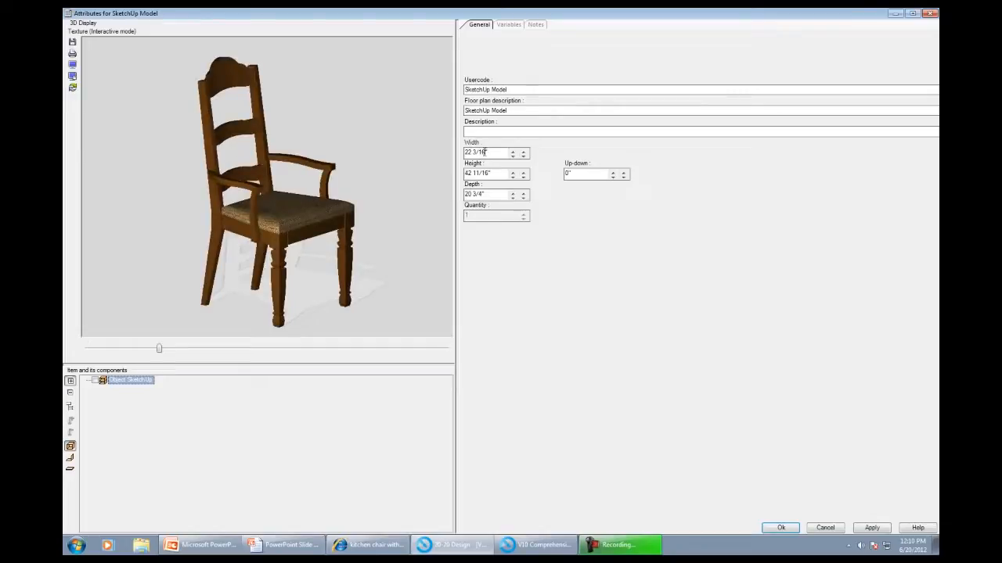
left_click_drag(308, 214, 342, 214)
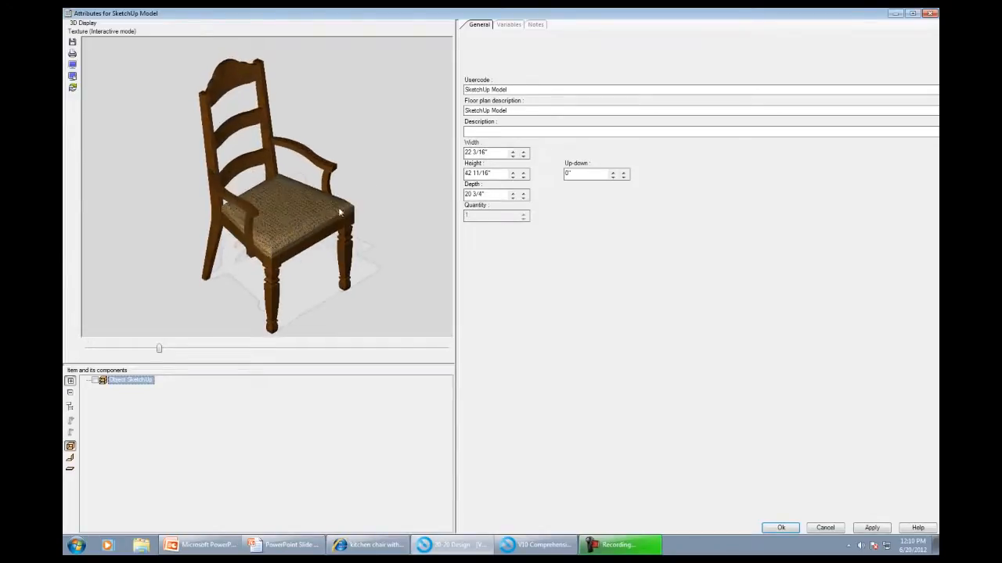
Open the chair's Color 063 seat texture from its texture variables and switch the material catalog to COMMON.
left_click(509, 24)
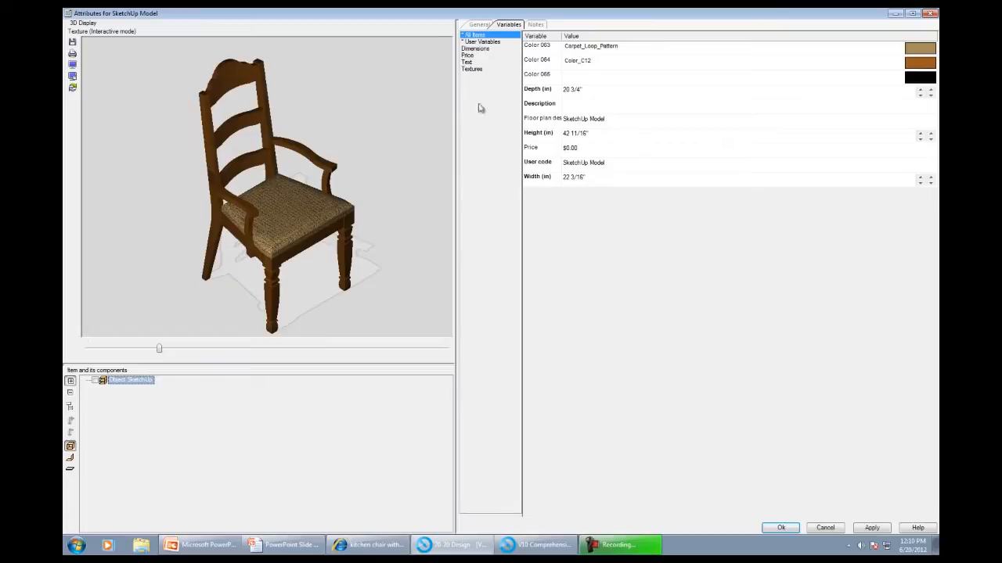
left_click(474, 70)
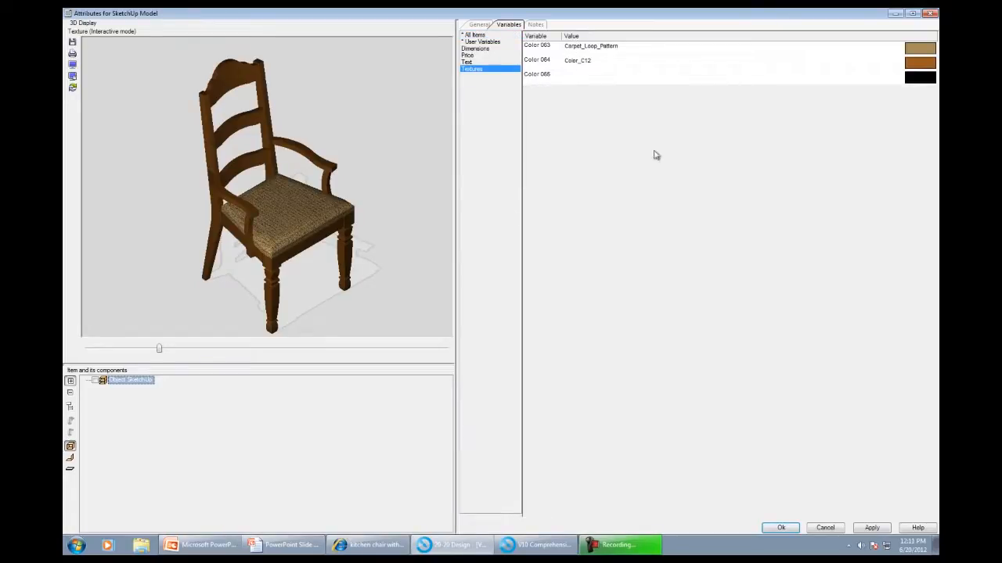
left_click(919, 59)
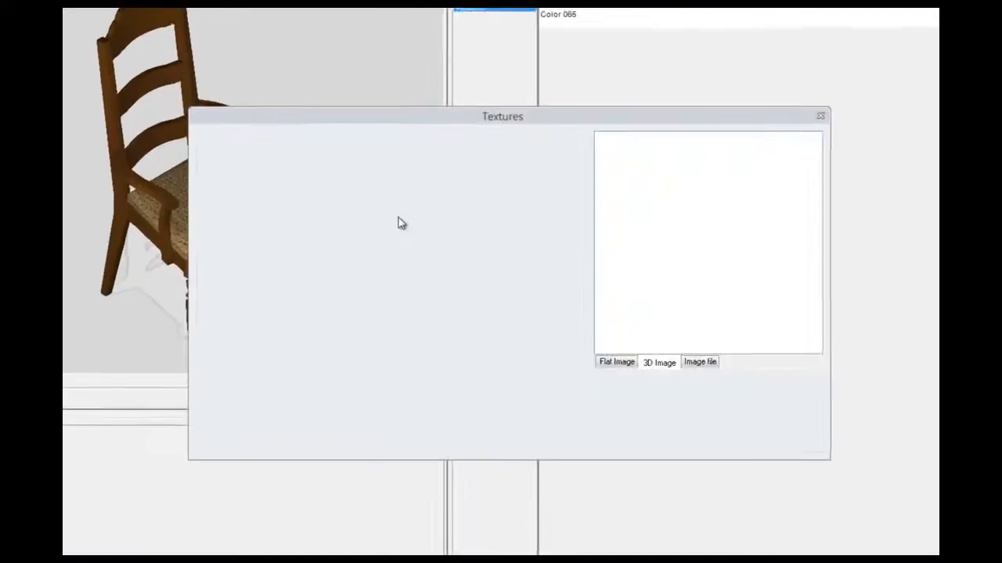
left_click_drag(430, 119, 428, 44)
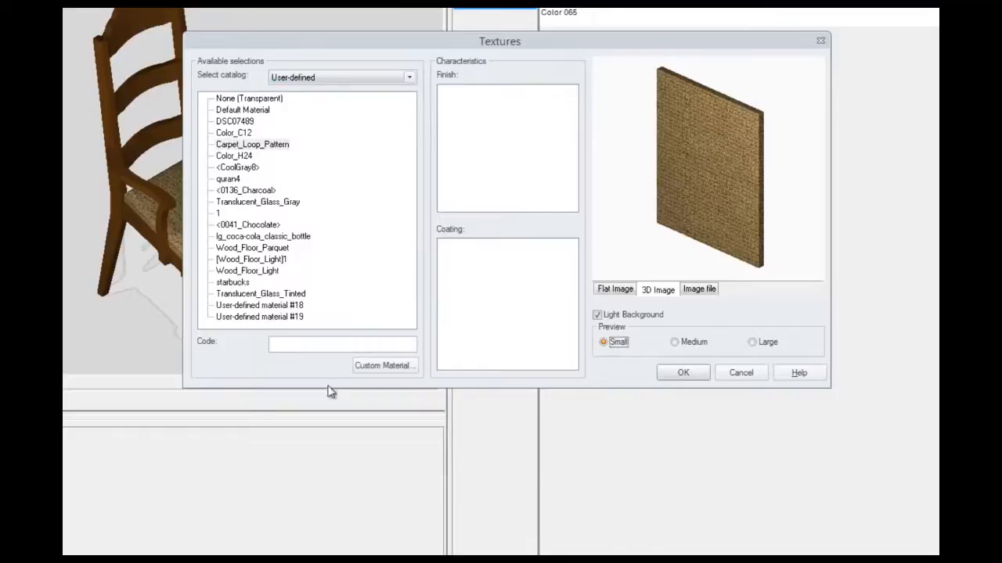
left_click(409, 80)
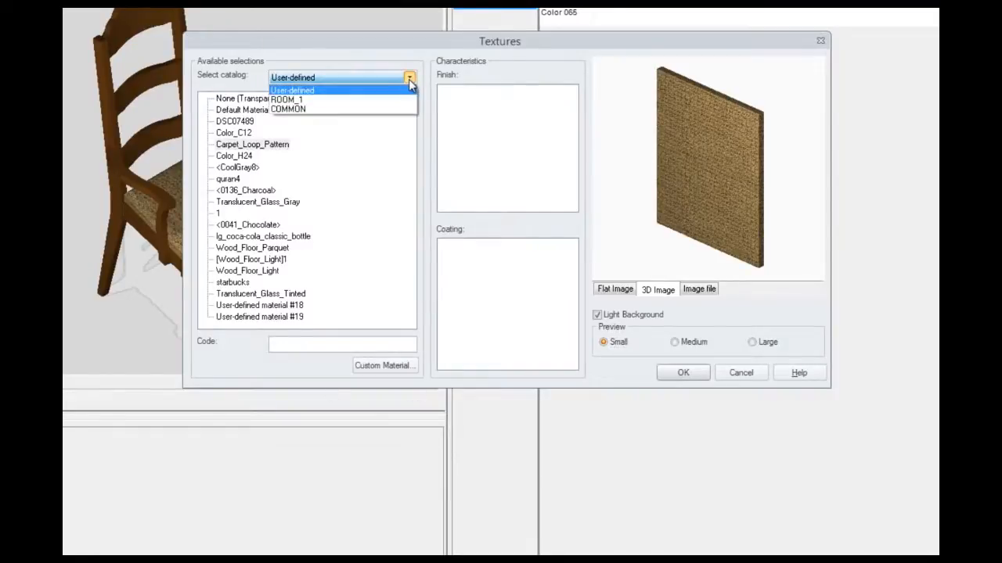
left_click(375, 110)
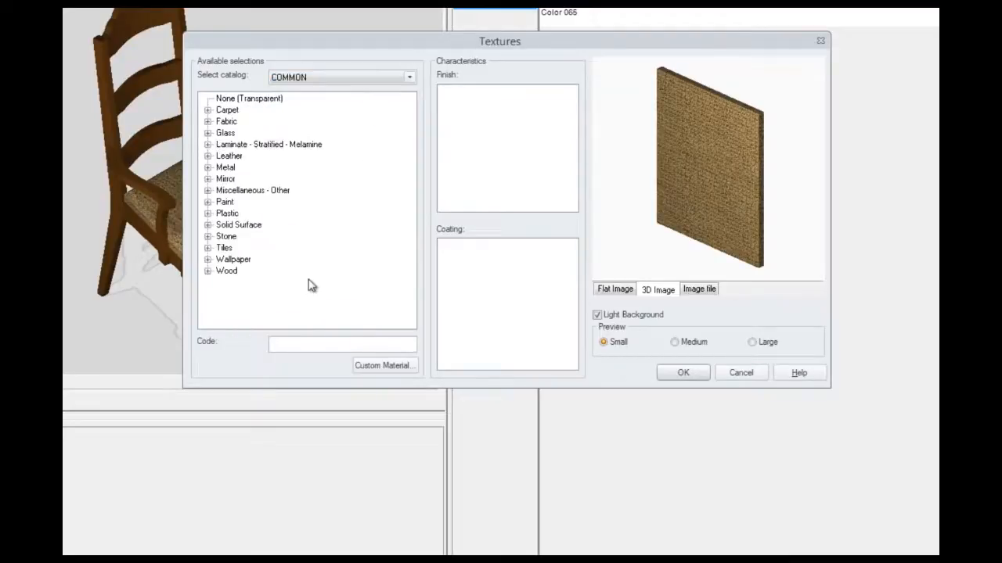
Compare Alpha Vision fabrics in the COMMON catalog and apply Fabric - Black & Beige Checkers to the chair seat.
left_click(207, 122)
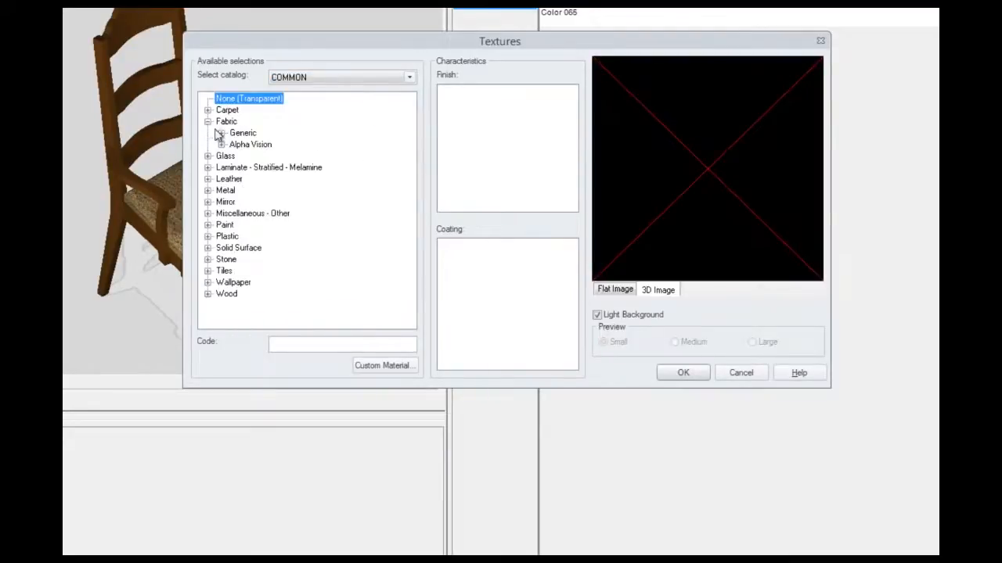
left_click(221, 145)
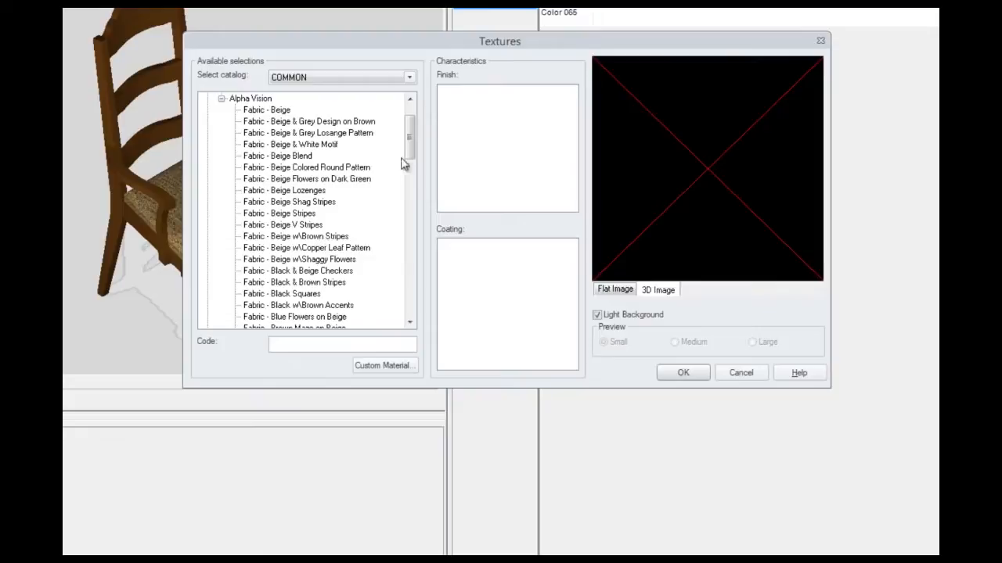
left_click(317, 179)
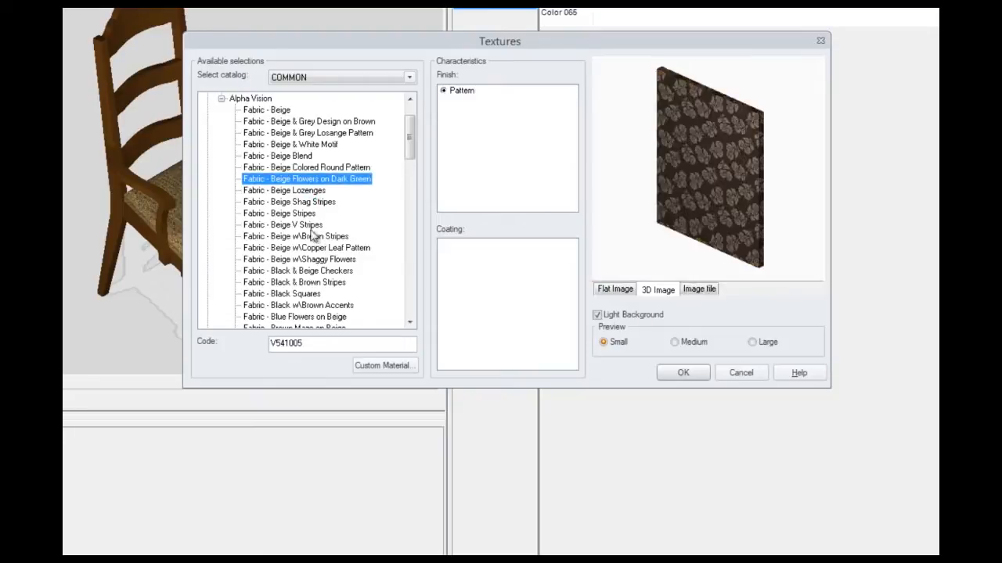
left_click(312, 236)
left_click(314, 282)
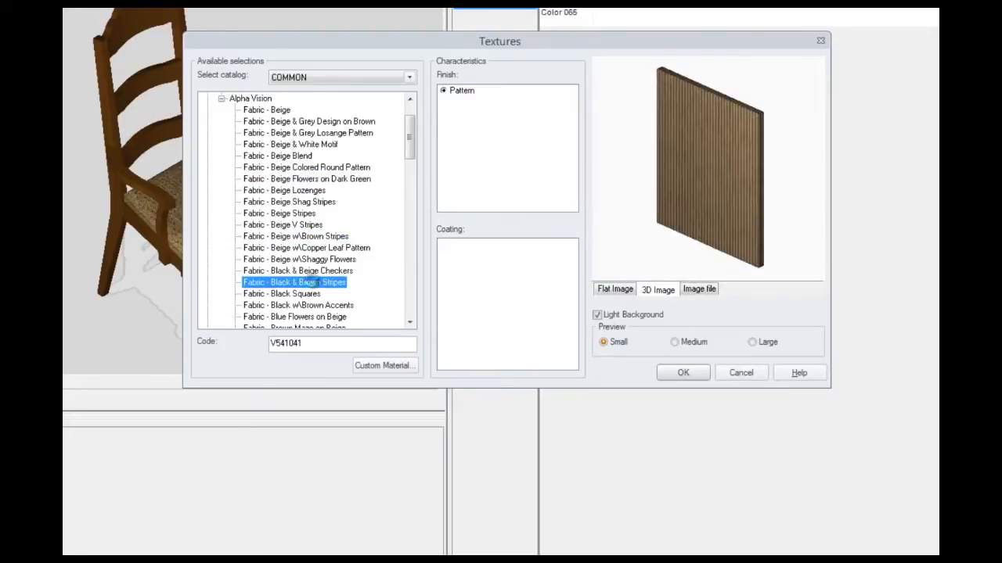
left_click(330, 271)
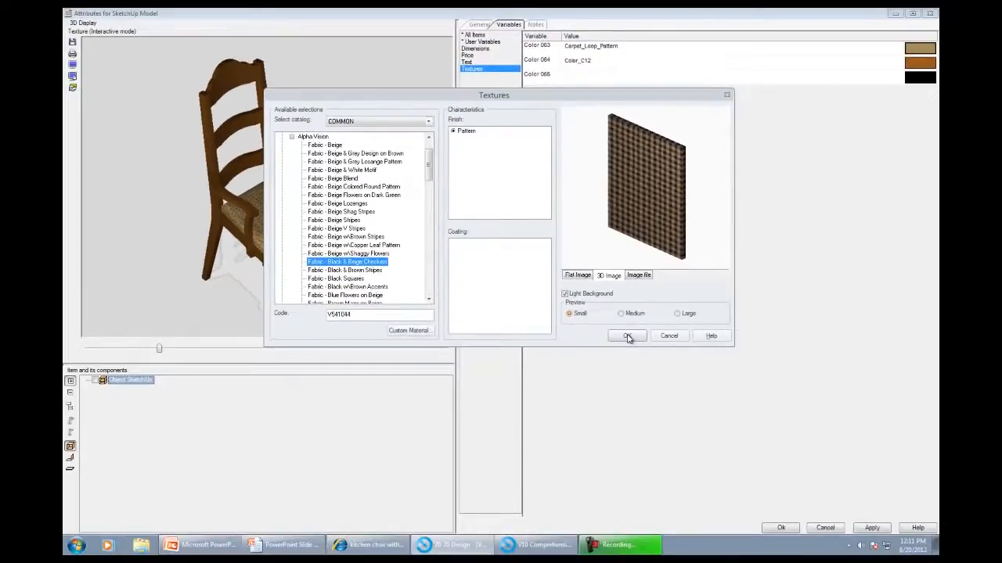
left_click(628, 336)
left_click_drag(280, 238, 278, 258)
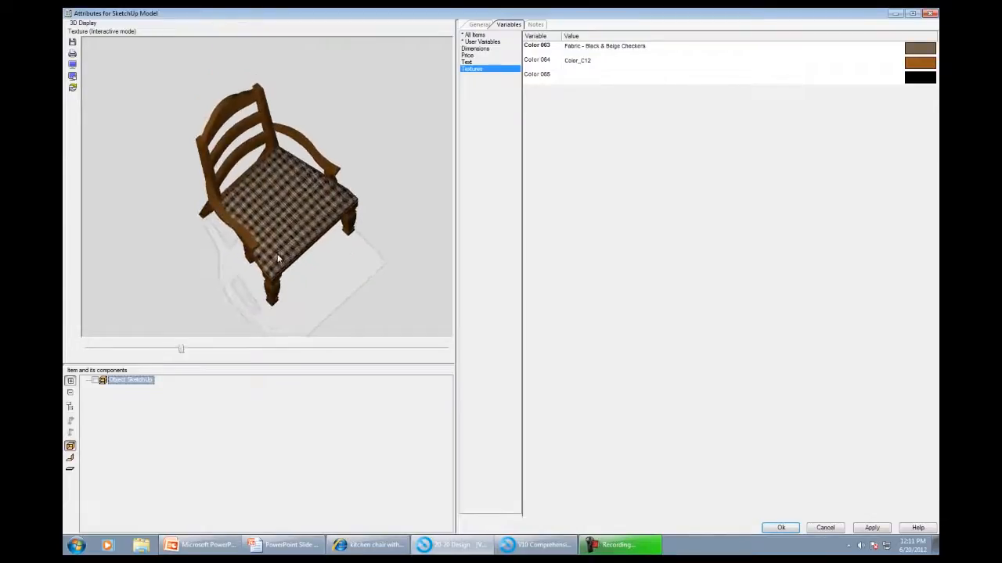
scroll(278, 254, "up", 10)
scroll(278, 251, "up", 3)
left_click_drag(279, 251, 271, 231)
scroll(270, 231, "down", 4)
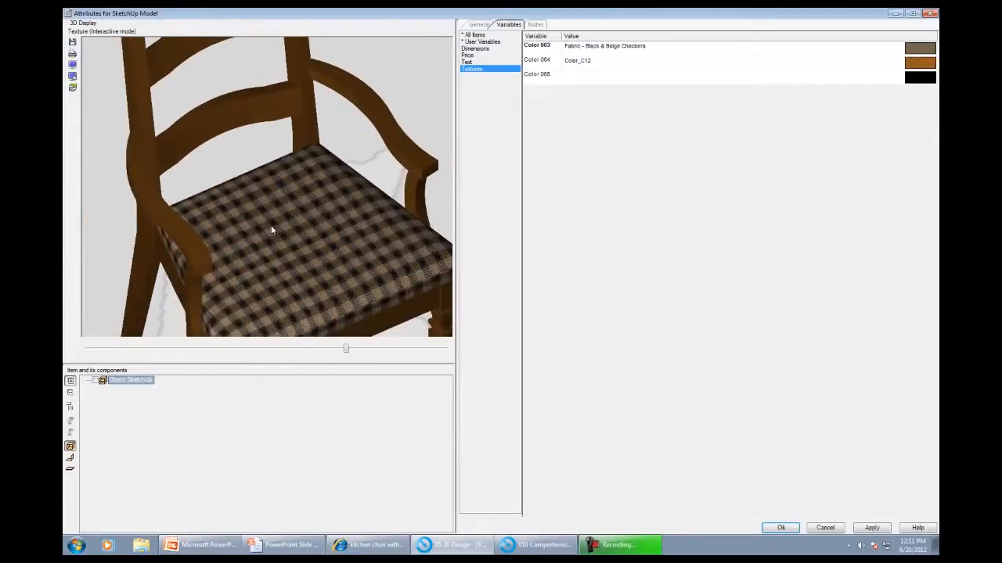
Change the chair's Color 064 frame texture to Wood - Cherry Honey (.Vert. door) from the COMMON catalog's generic furniture woods.
left_click(920, 63)
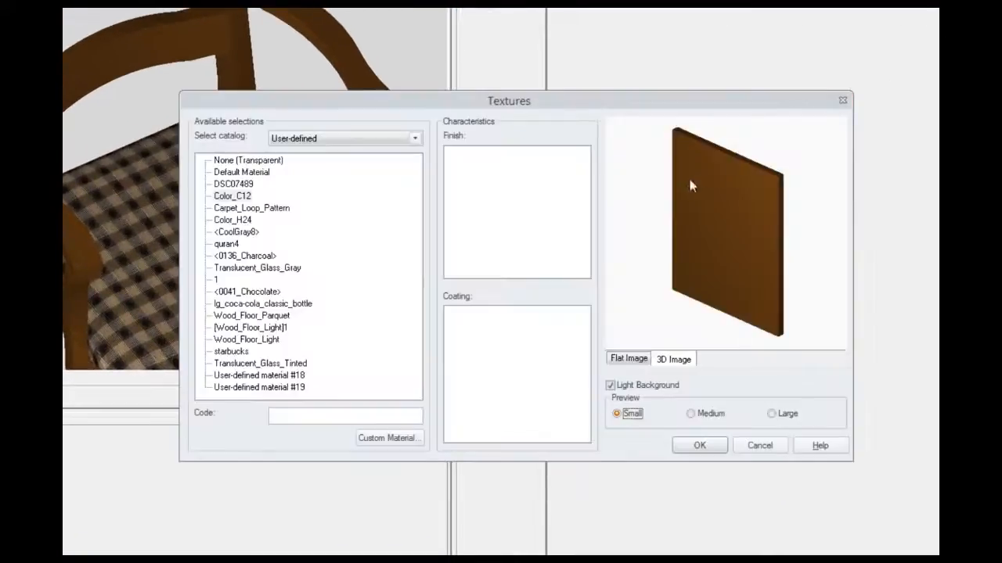
left_click(416, 141)
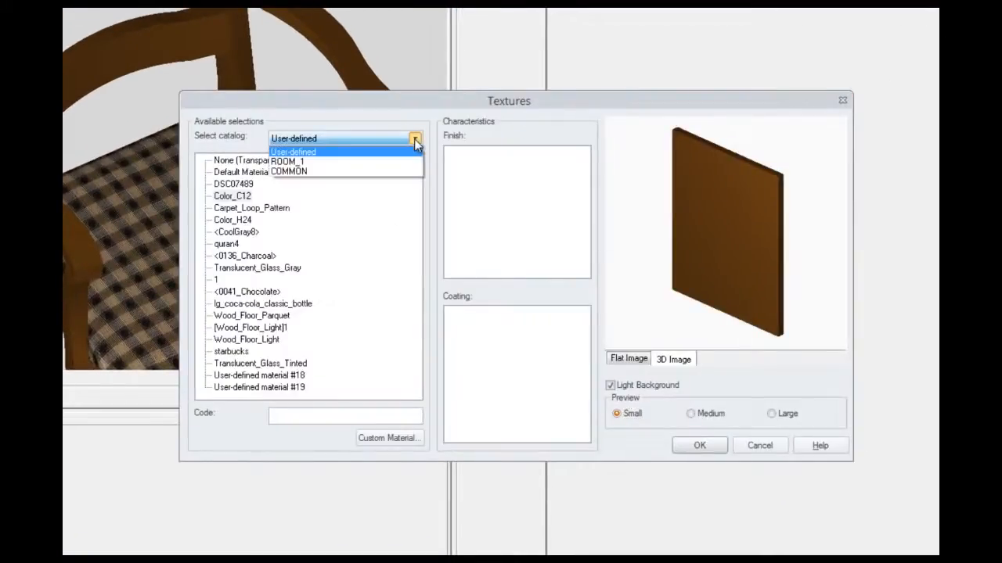
left_click(404, 169)
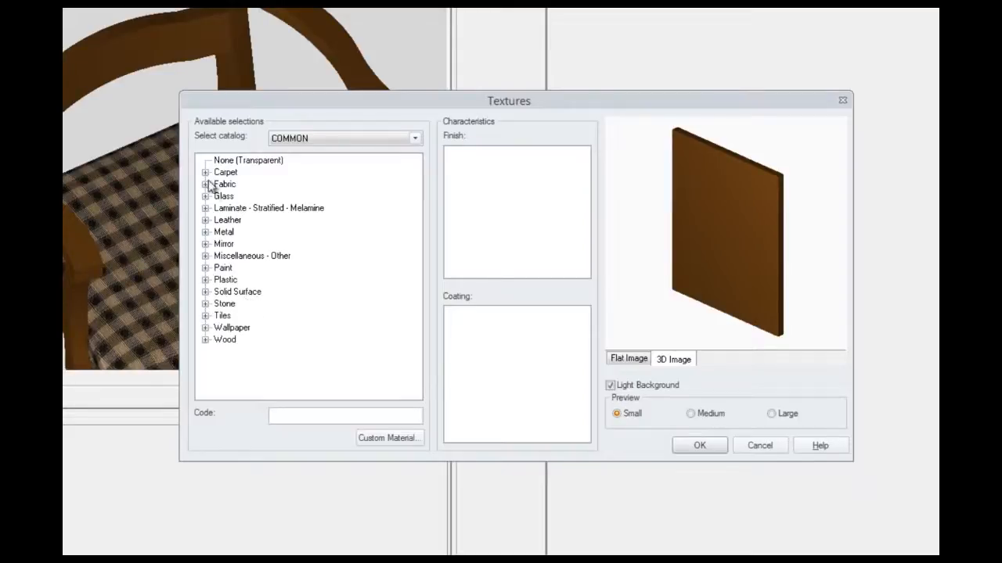
left_click(205, 341)
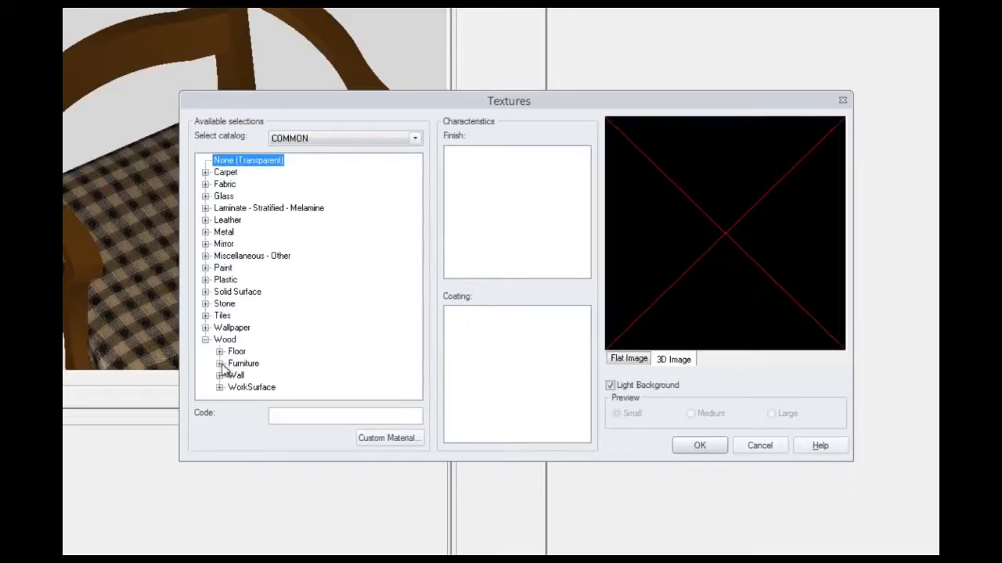
left_click(221, 365)
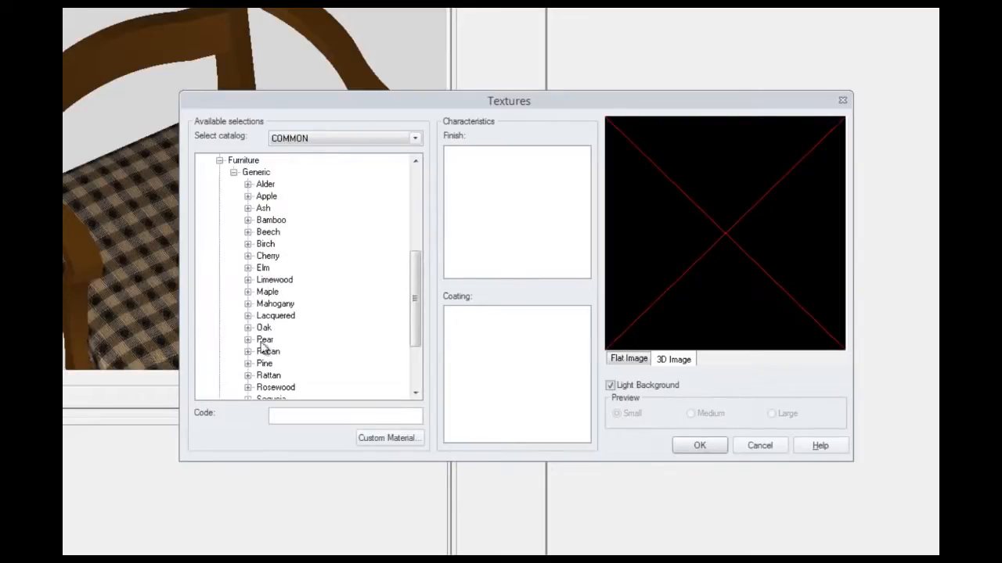
left_click(248, 256)
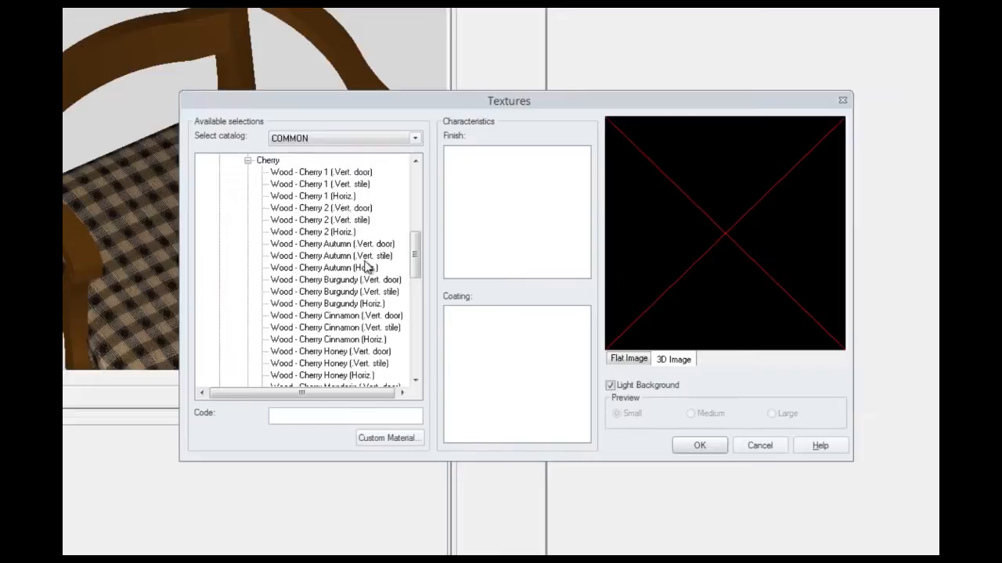
left_click(369, 352)
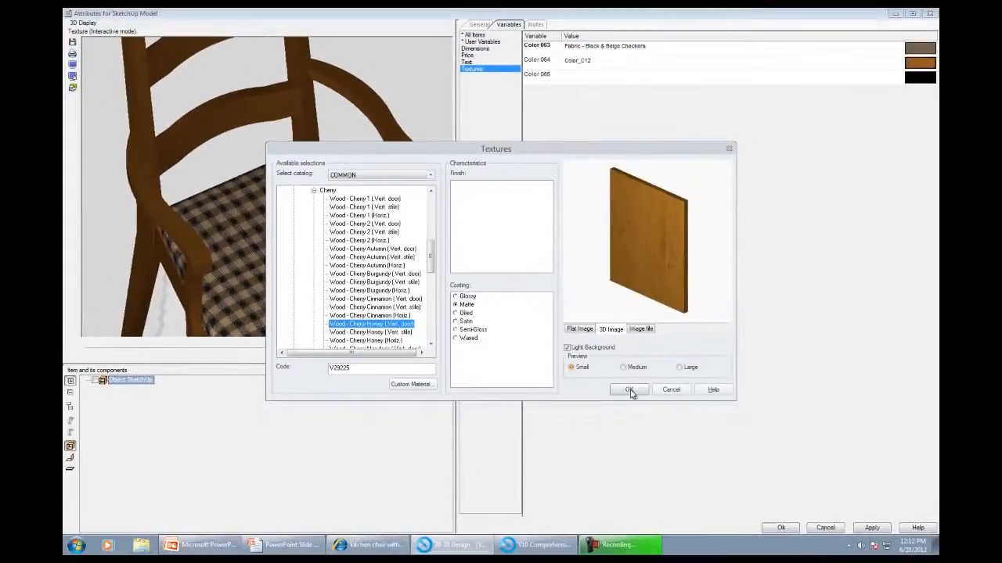
left_click(630, 390)
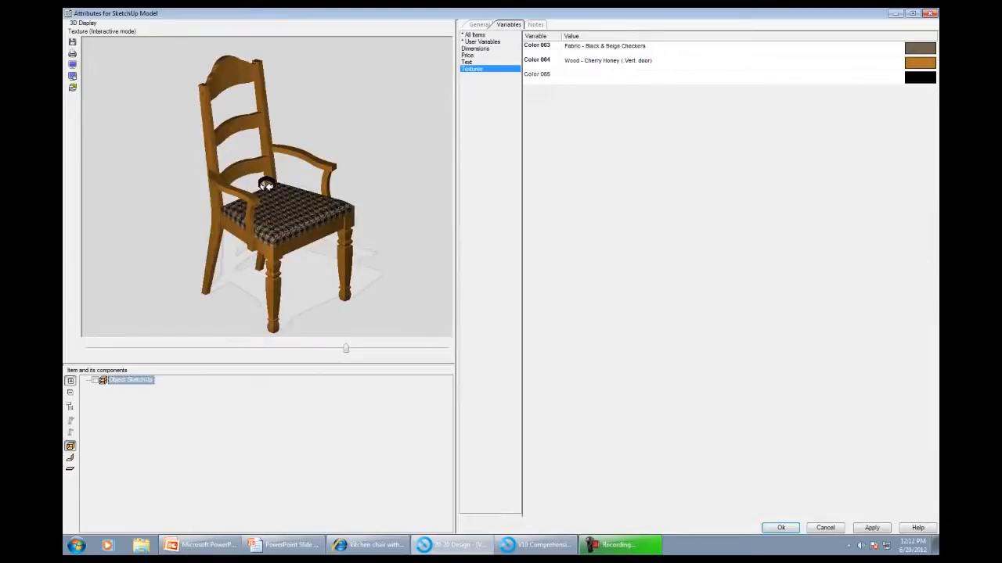
Inspect the retextured chair in its 3D preview and accept the attribute changes.
scroll(266, 185, "up", 5)
left_click_drag(266, 207, 266, 184)
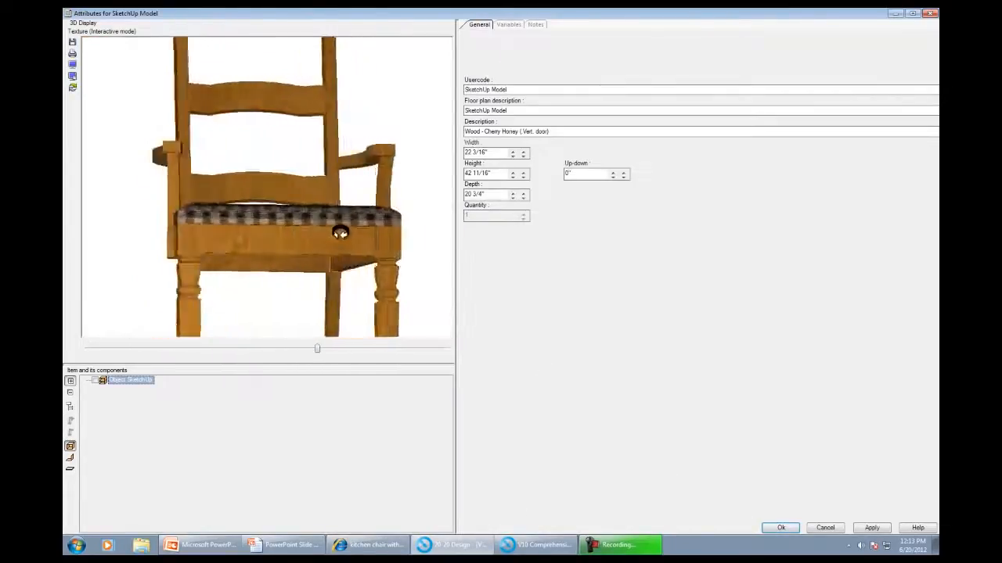
left_click_drag(335, 234, 355, 232)
left_click(774, 529)
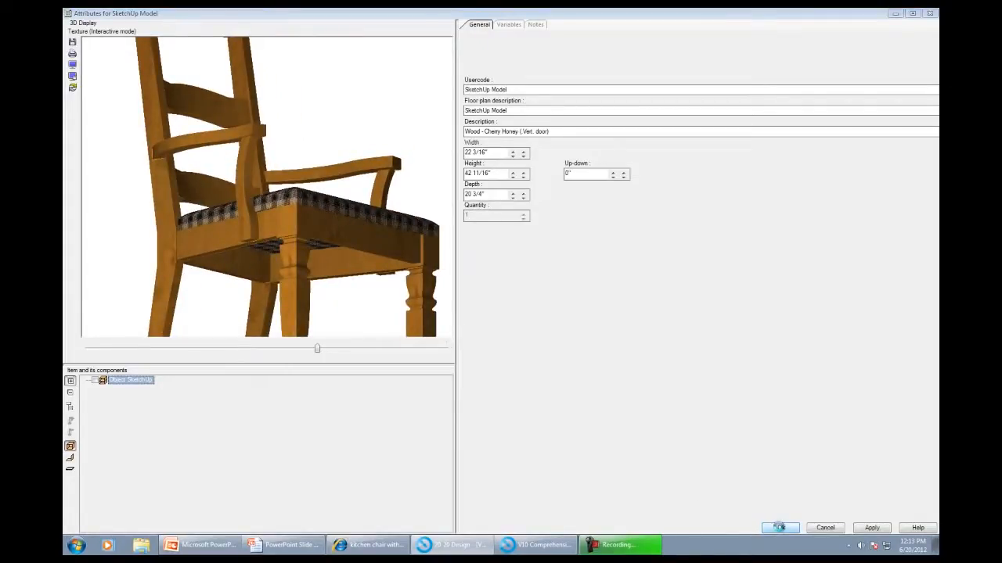
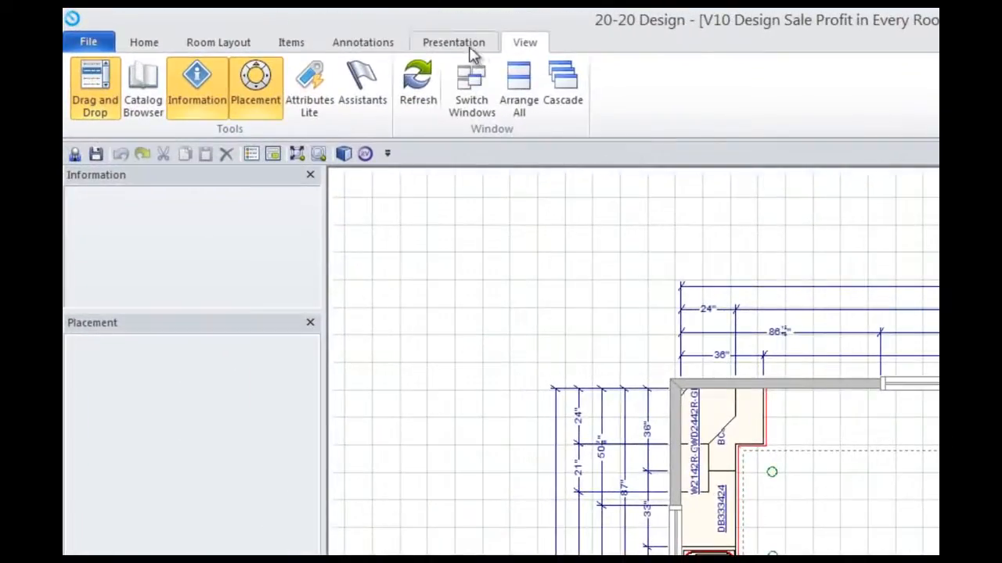
Open Room Publishing for the design and orbit and zoom its Front 3D view to examine the cabinets along the sink wall.
left_click(470, 46)
left_click(302, 113)
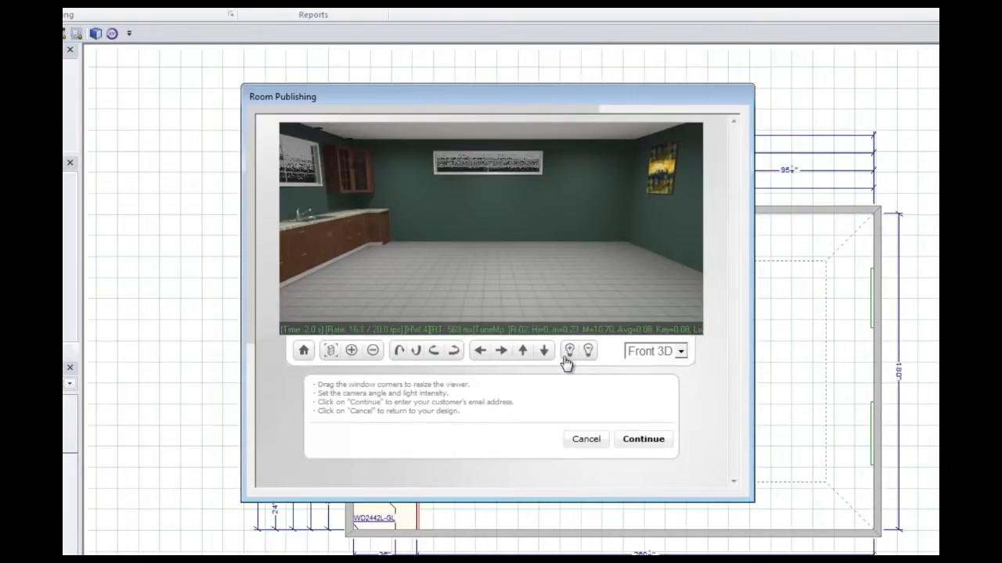
left_click(454, 351)
left_click(460, 357)
left_click(460, 357)
left_click(459, 357)
left_click(459, 357)
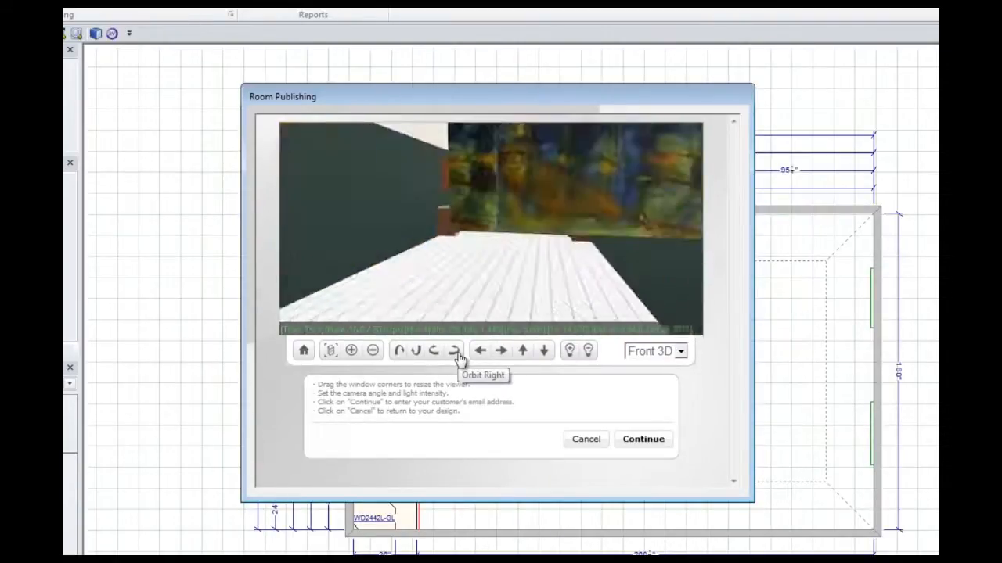
left_click(458, 356)
left_click(437, 357)
left_click(437, 357)
left_click(353, 356)
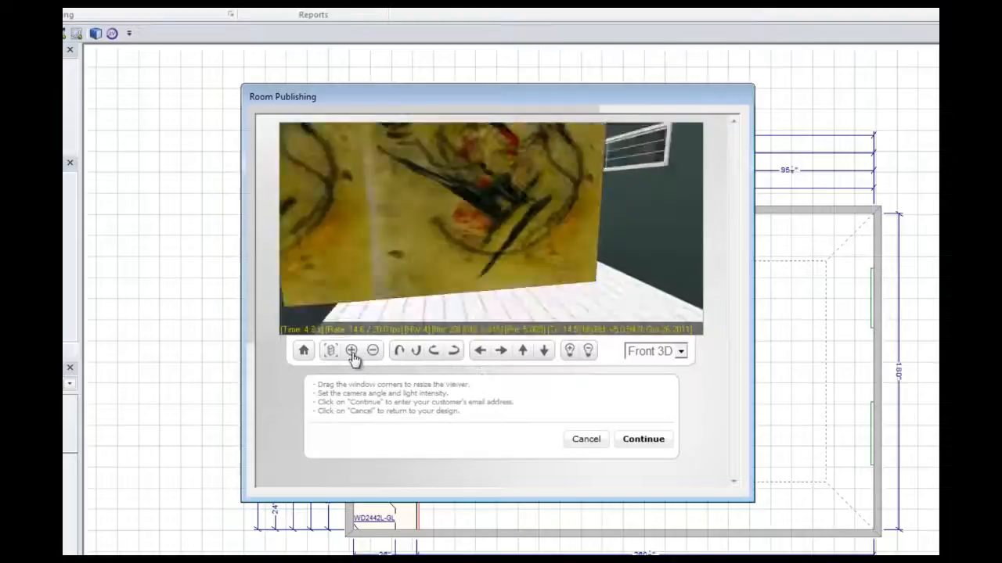
left_click(353, 356)
left_click(354, 356)
left_click(353, 356)
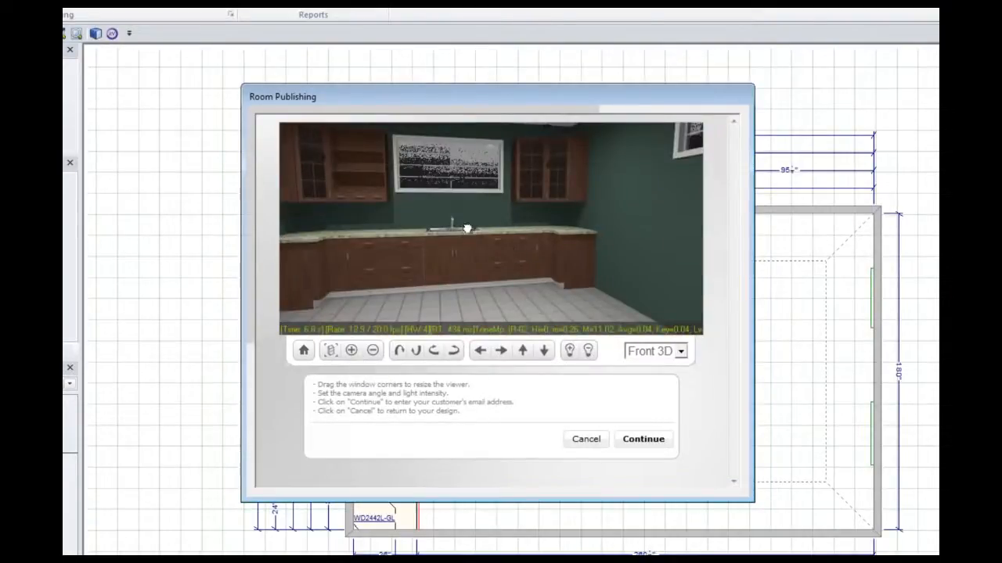
left_click(415, 352)
left_click(415, 352)
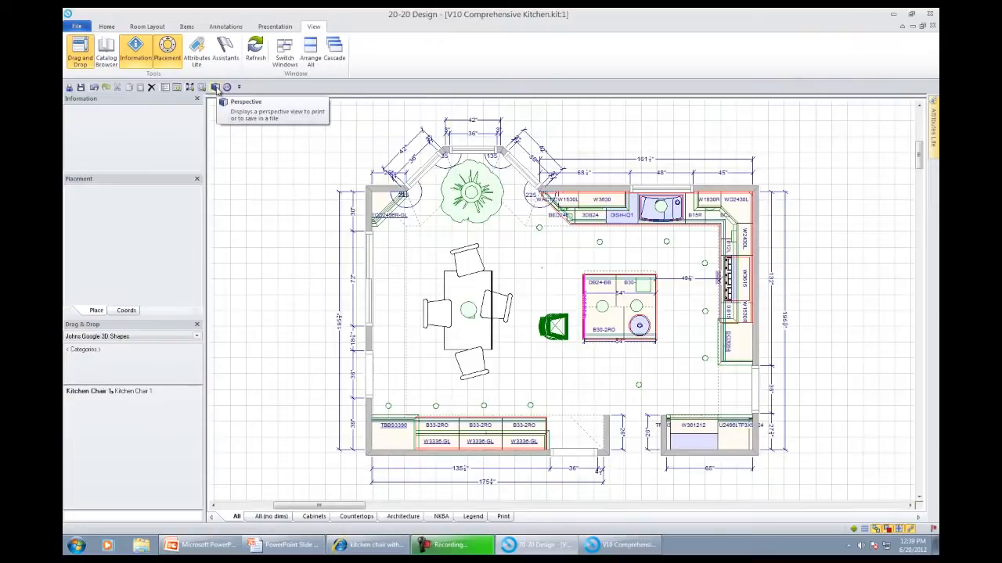
Switch to the 20-20 Rendering Module window and examine the rendered kitchen from the imported chair to the plant and floor shadows.
left_click(626, 543)
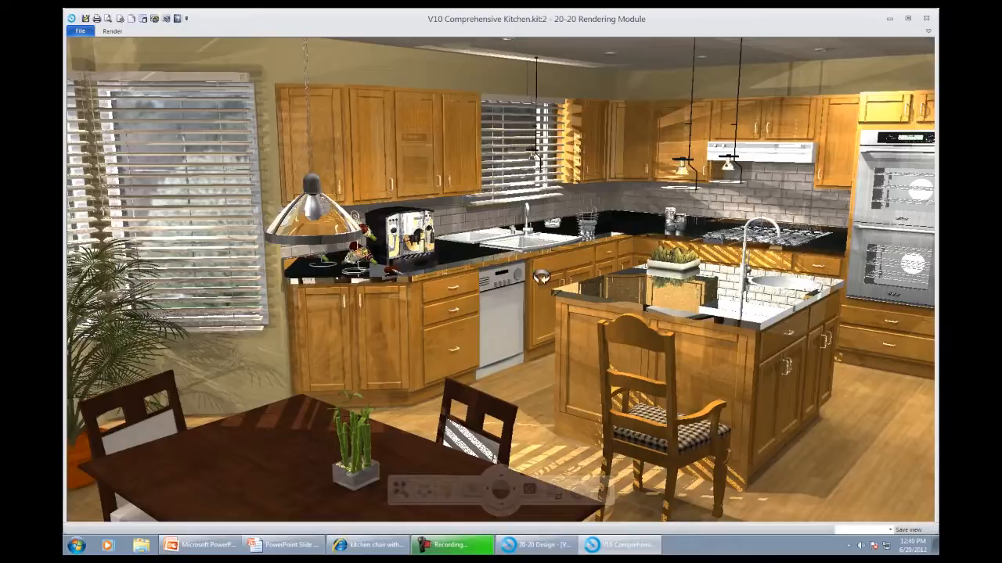
mouse_move(541, 277)
left_mouse_down()
mouse_move(593, 274)
mouse_move(474, 278)
mouse_move(480, 380)
mouse_move(525, 311)
mouse_move(595, 245)
mouse_move(602, 215)
mouse_move(533, 353)
mouse_move(548, 308)
mouse_move(536, 282)
left_mouse_up()
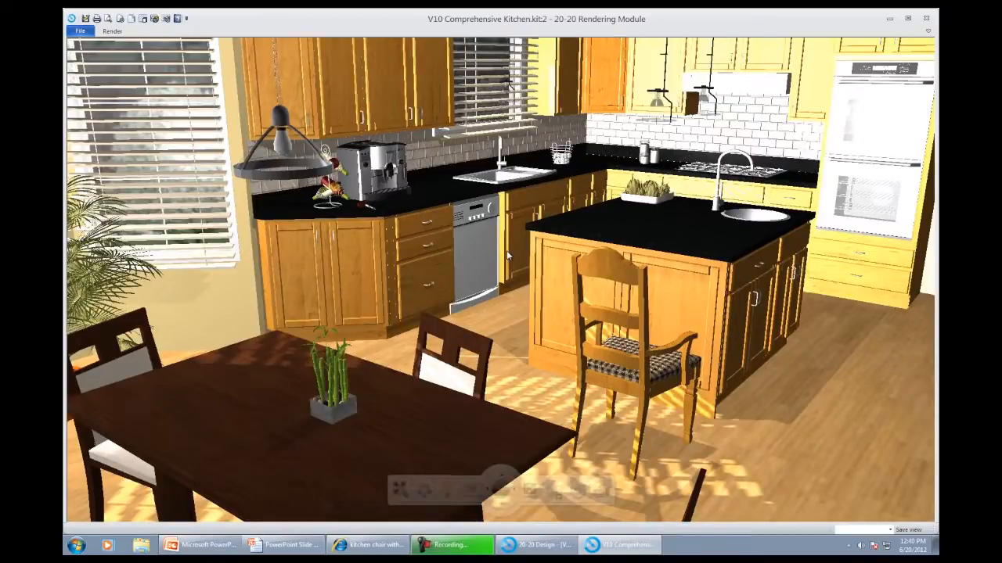
scroll(507, 256, "up", 3)
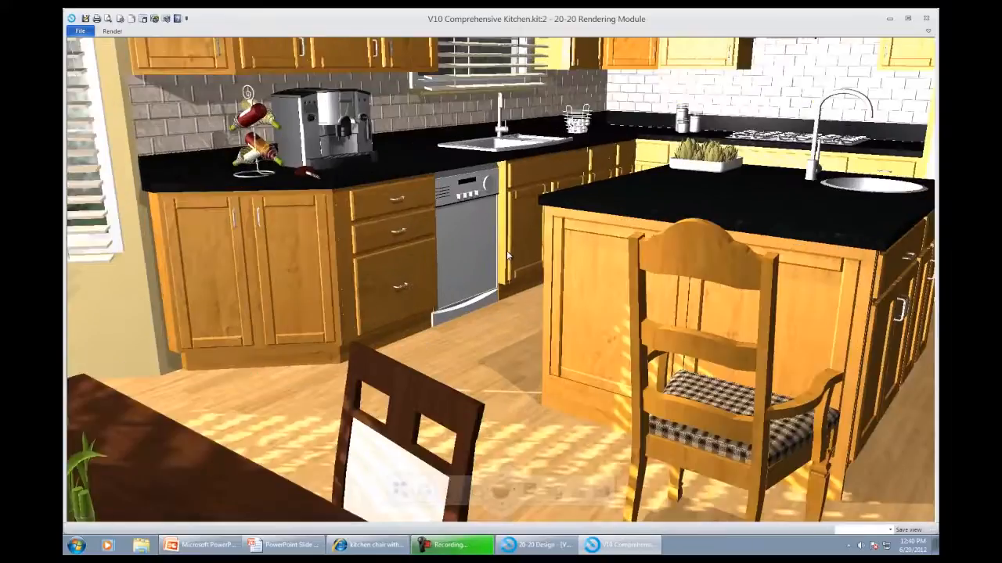
scroll(507, 256, "up", 1)
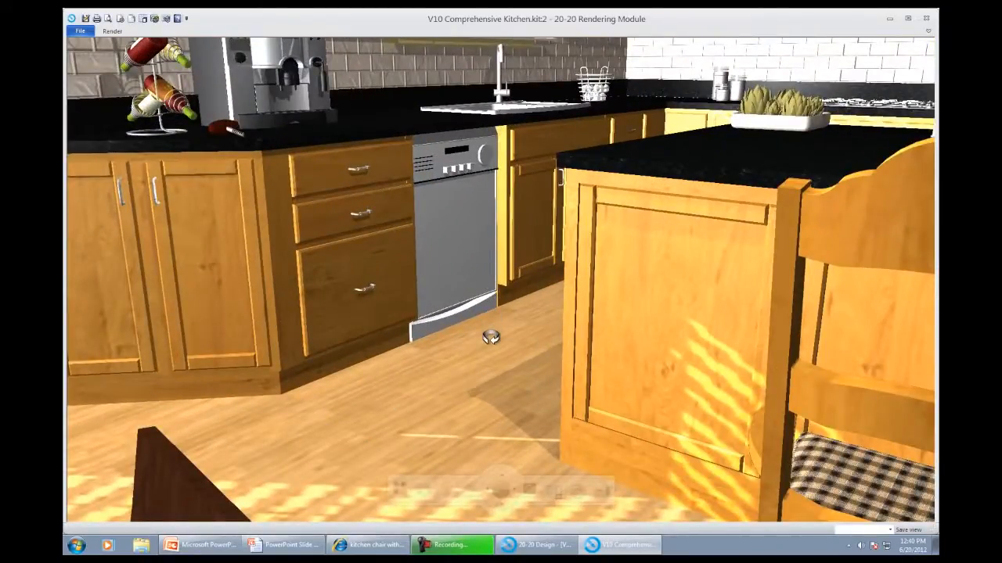
left_click_drag(490, 337, 416, 253)
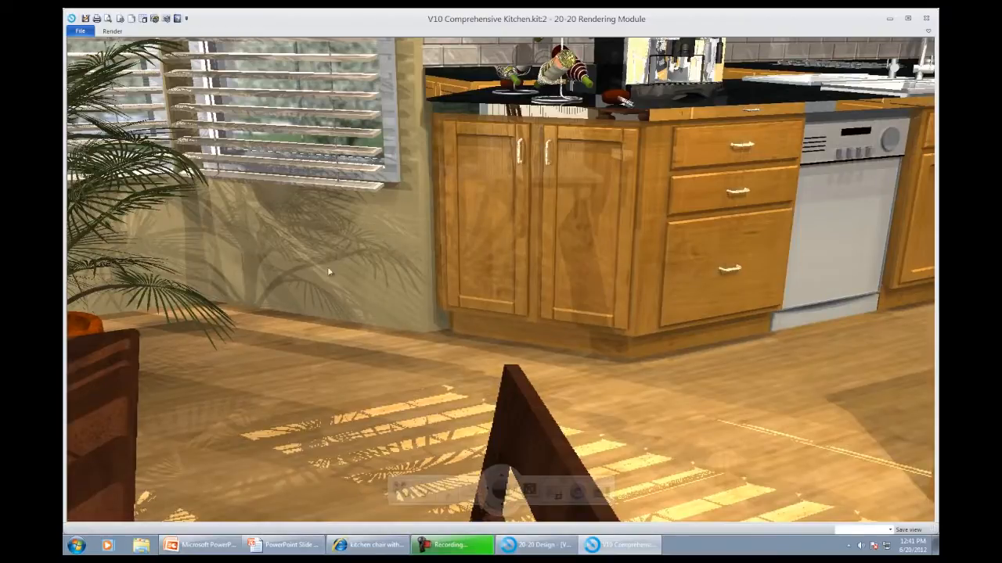
left_click_drag(509, 315, 512, 352)
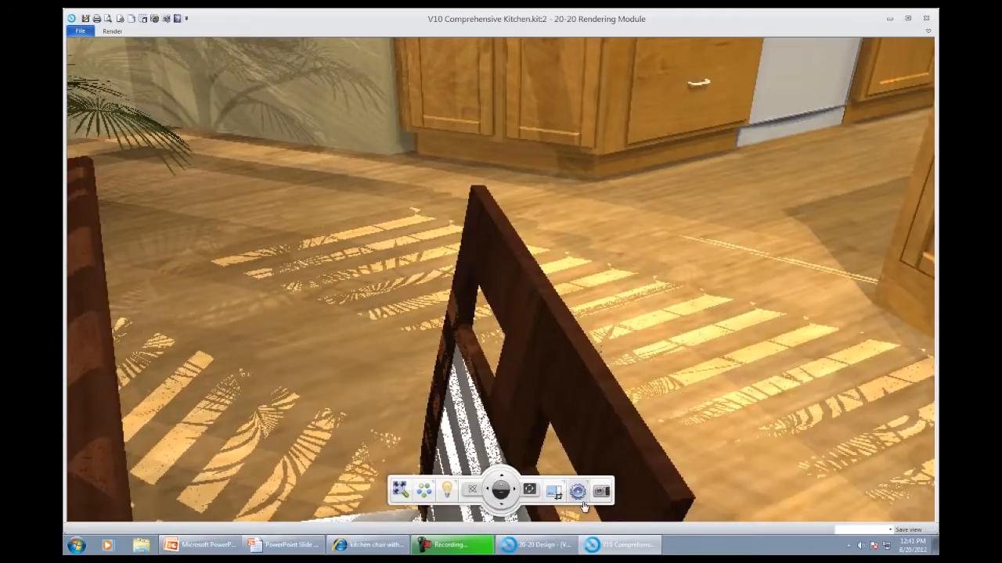
Replace the rendered kitchen's floor texture with Floor - Mahogany from the COMMON catalog.
left_click(424, 491)
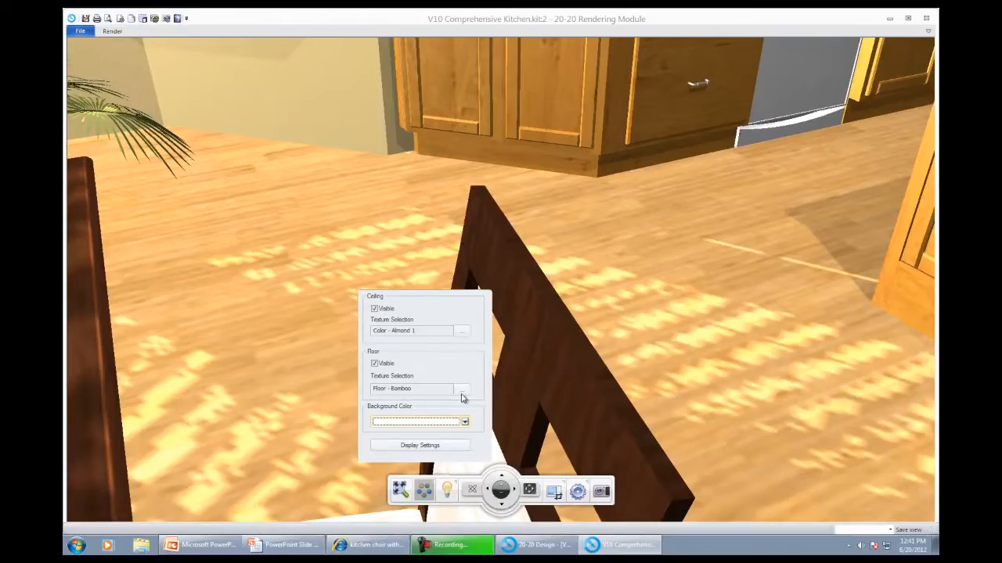
left_click(462, 390)
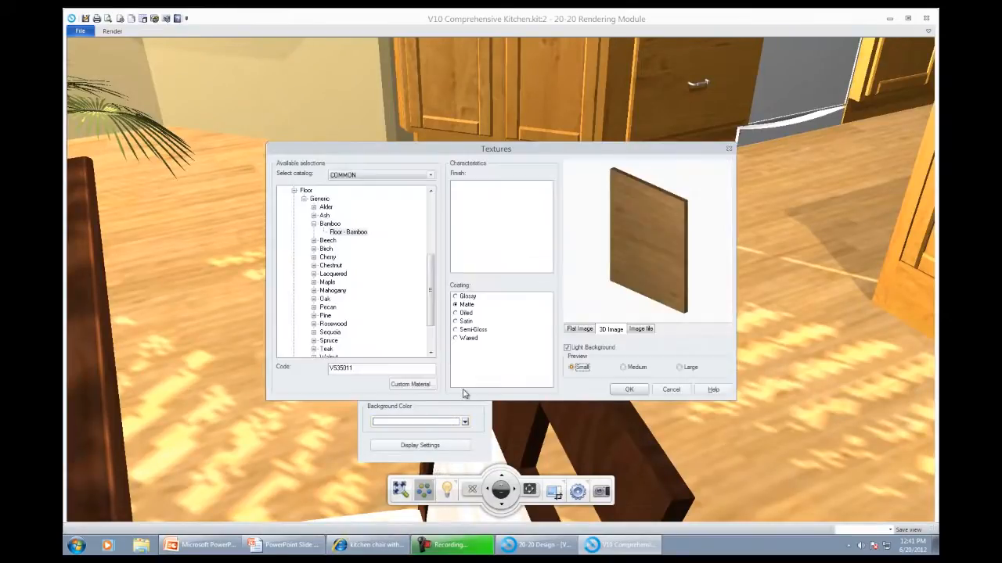
left_click(314, 290)
left_click(358, 300)
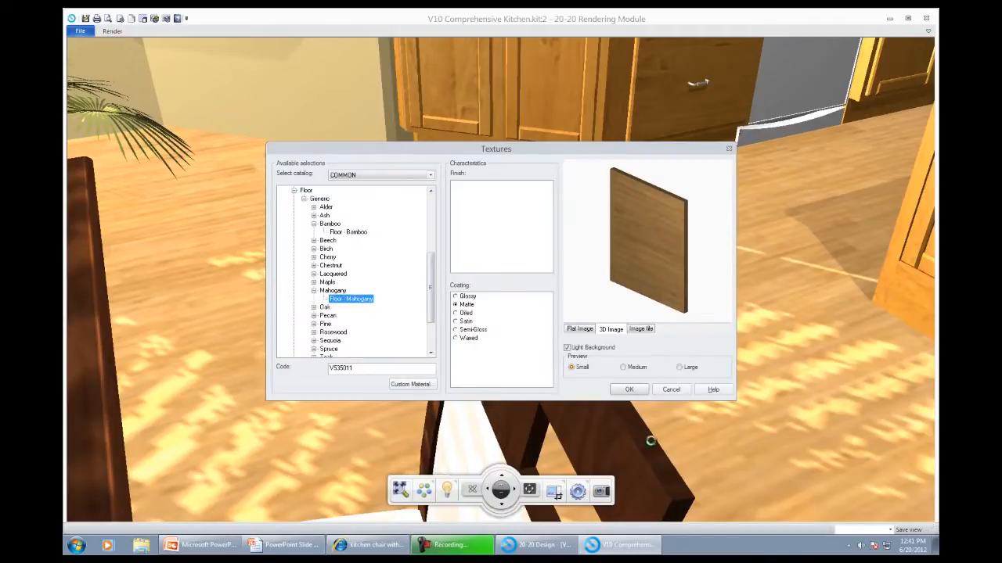
left_click(636, 395)
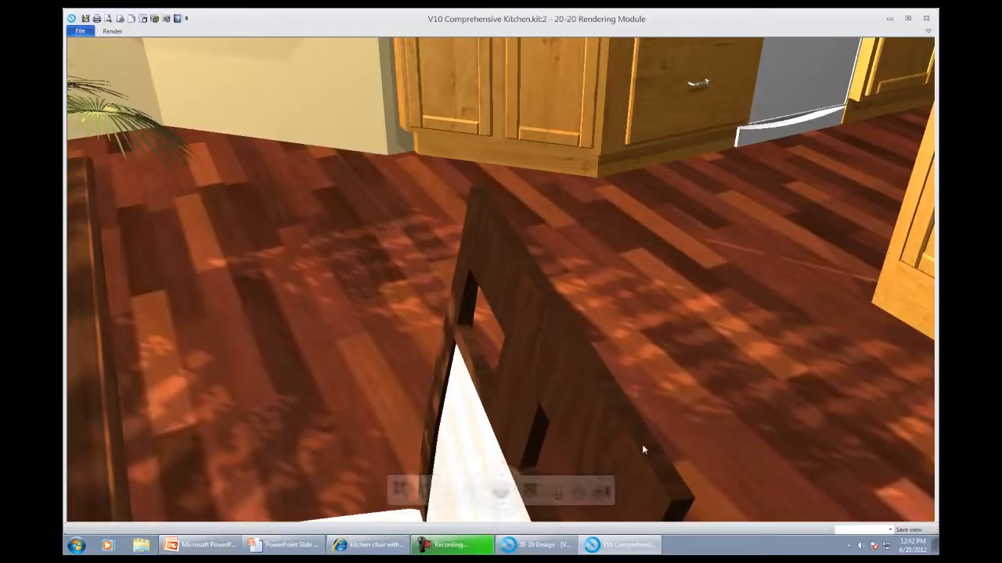
Shift the sun slightly beside the upper-left corner of the room plan in the sun light properties.
left_click(447, 490)
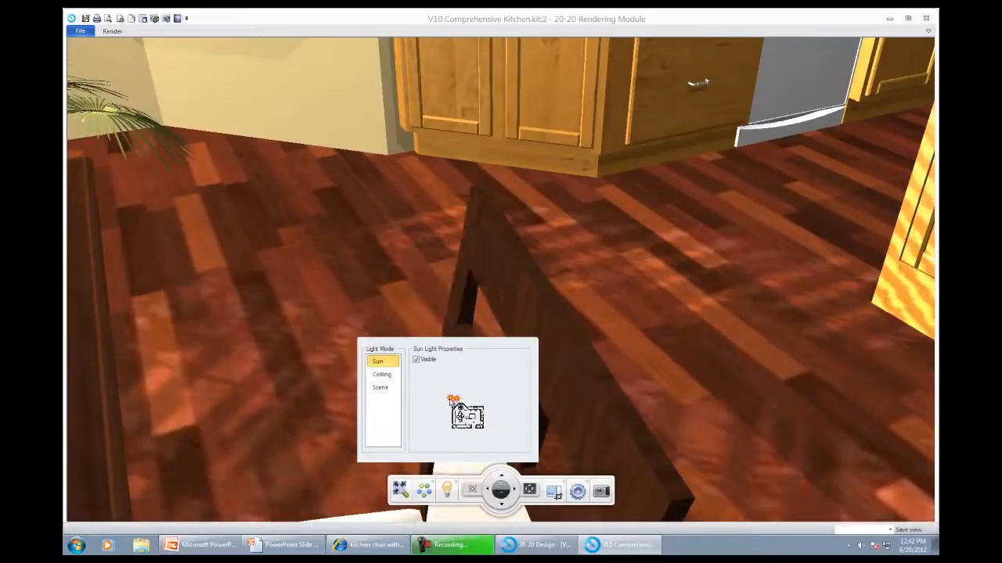
left_click_drag(450, 399, 452, 407)
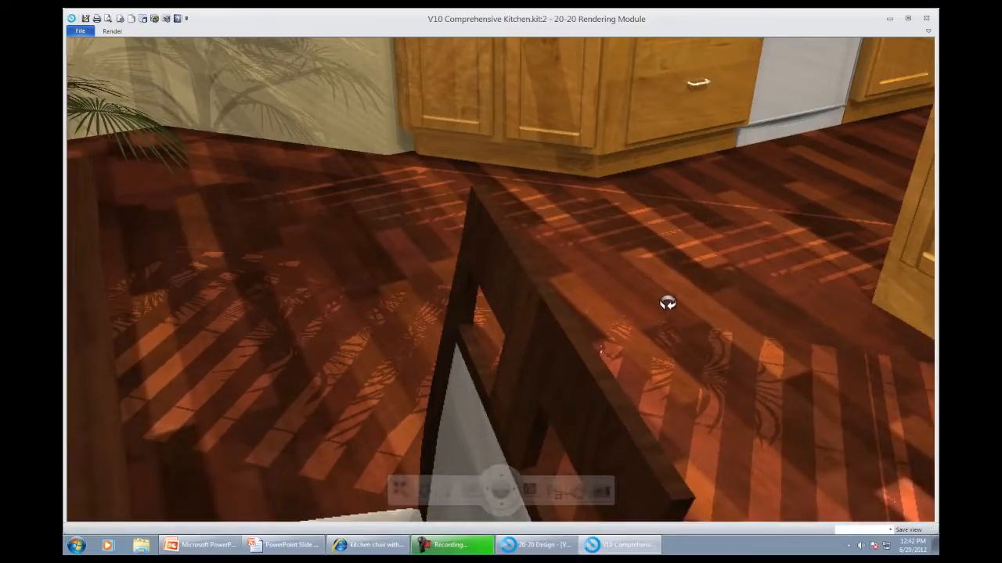
Preview the kitchen's coffee machine and dishwasher wall in Texture with edges mode and set the display mode to Hidden Line.
left_click_drag(671, 297, 689, 286)
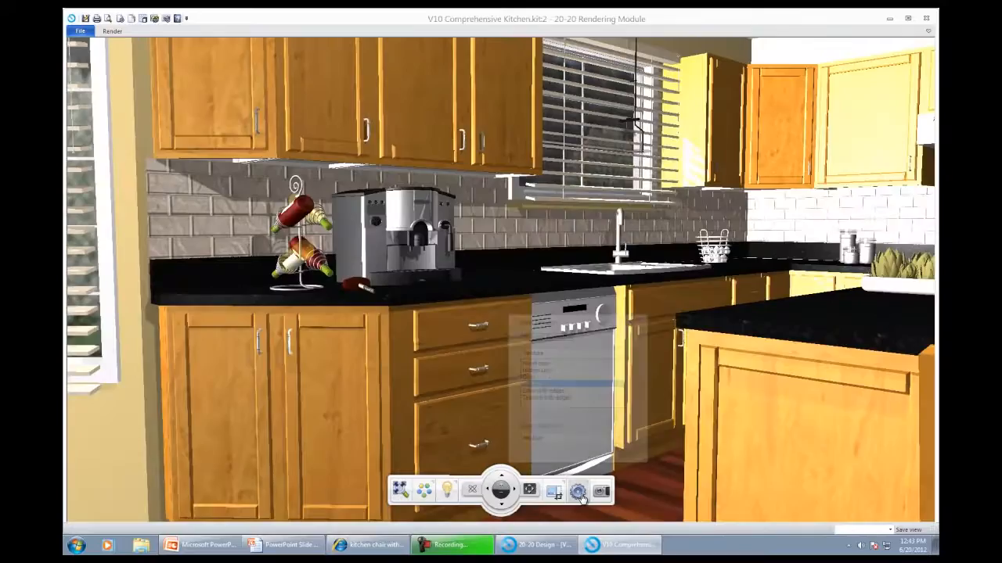
left_click(578, 491)
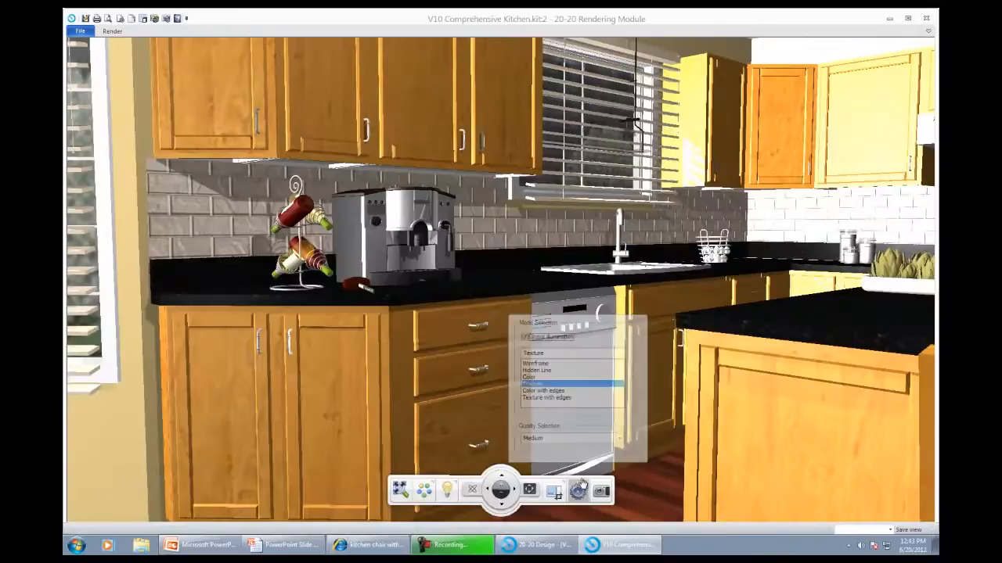
left_click(550, 378)
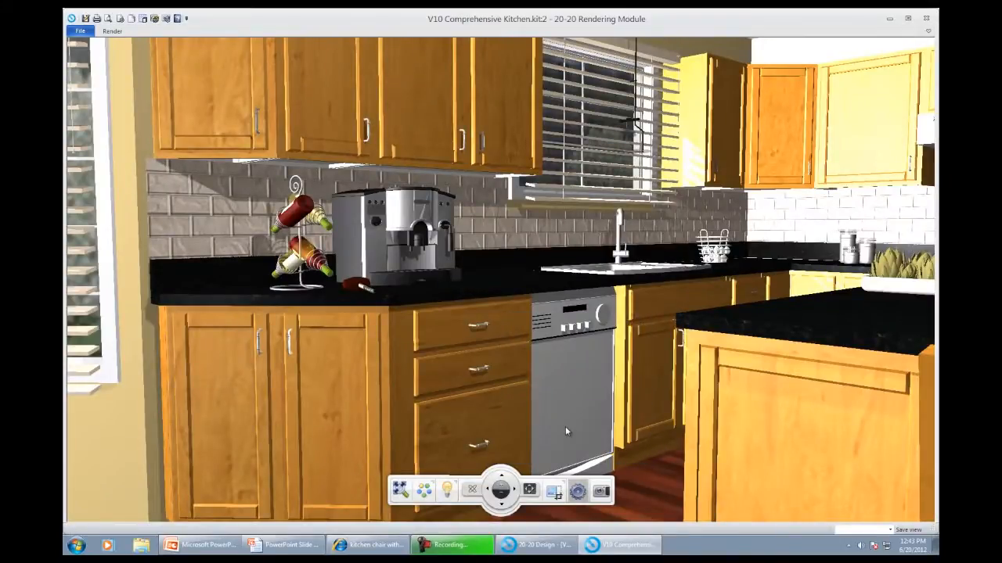
left_click(580, 492)
left_click(580, 492)
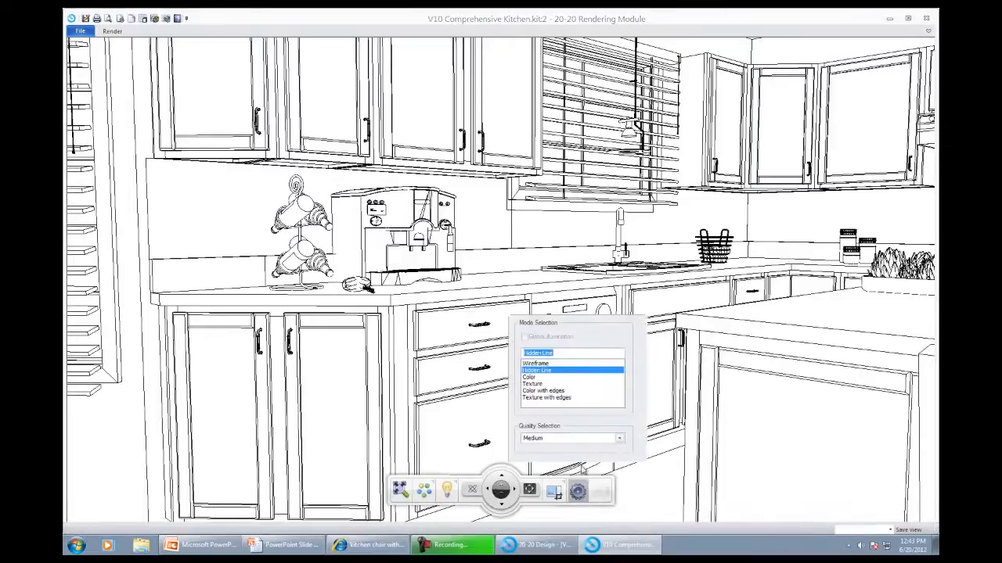
left_click(550, 365)
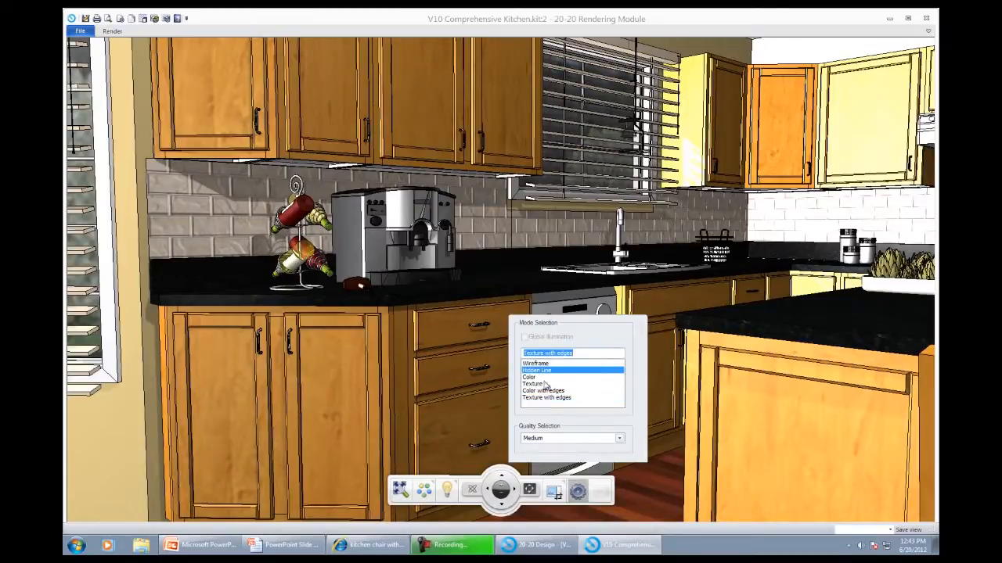
left_click(539, 370)
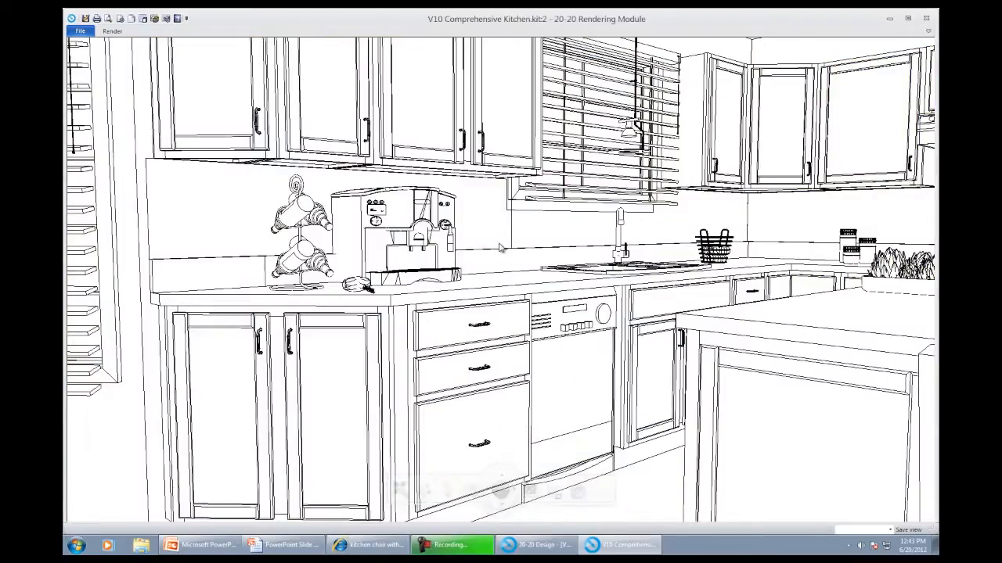
View the line drawing from the dishwasher toward the plant and dining chair, and set the display mode to Texture.
left_click_drag(501, 245, 240, 223)
scroll(590, 224, "up", 5)
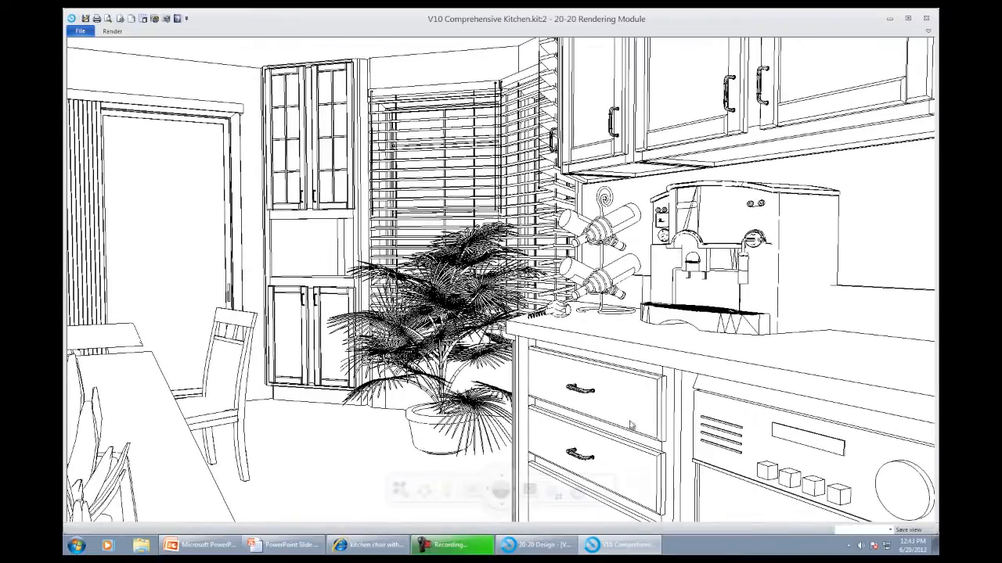
left_click(579, 493)
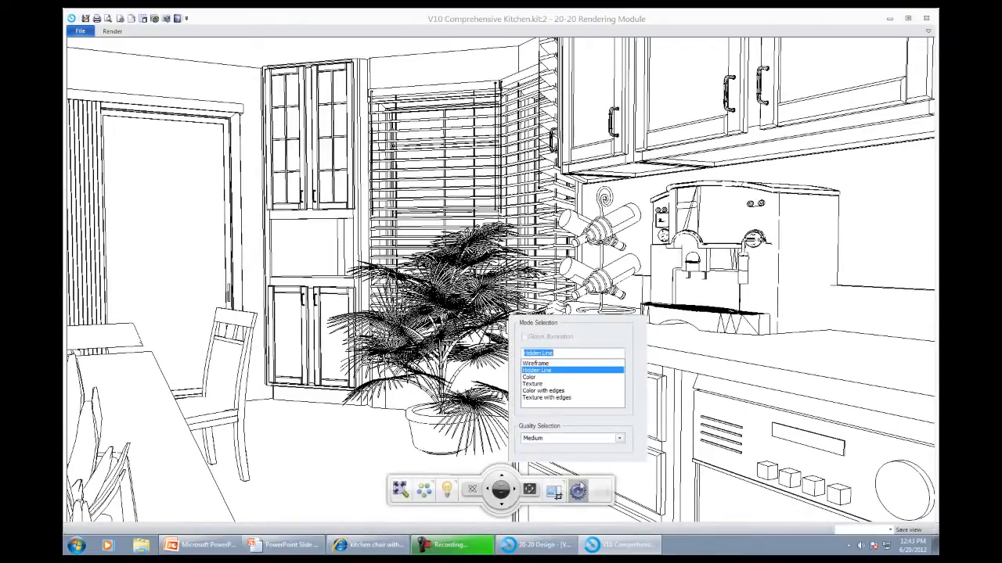
left_click(540, 384)
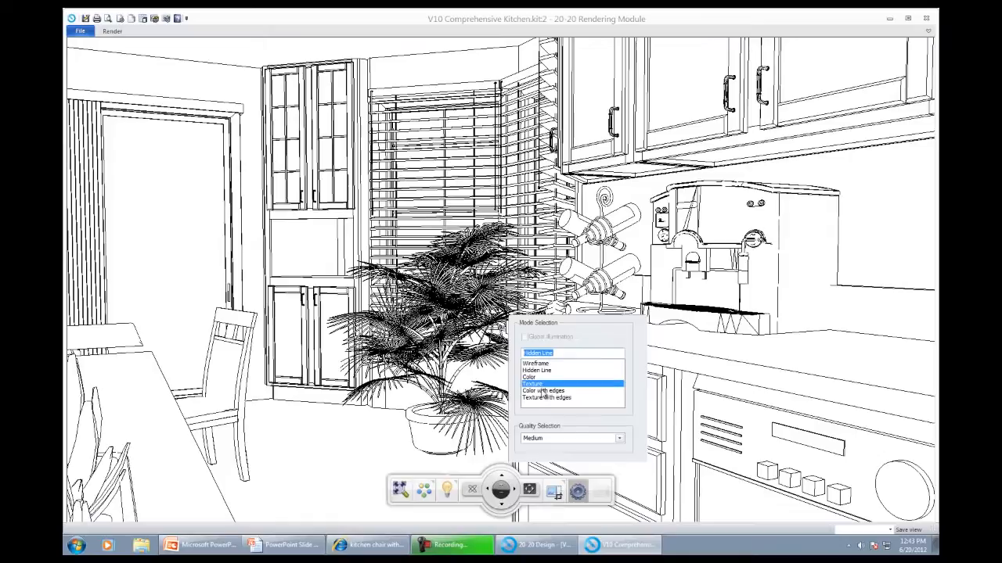